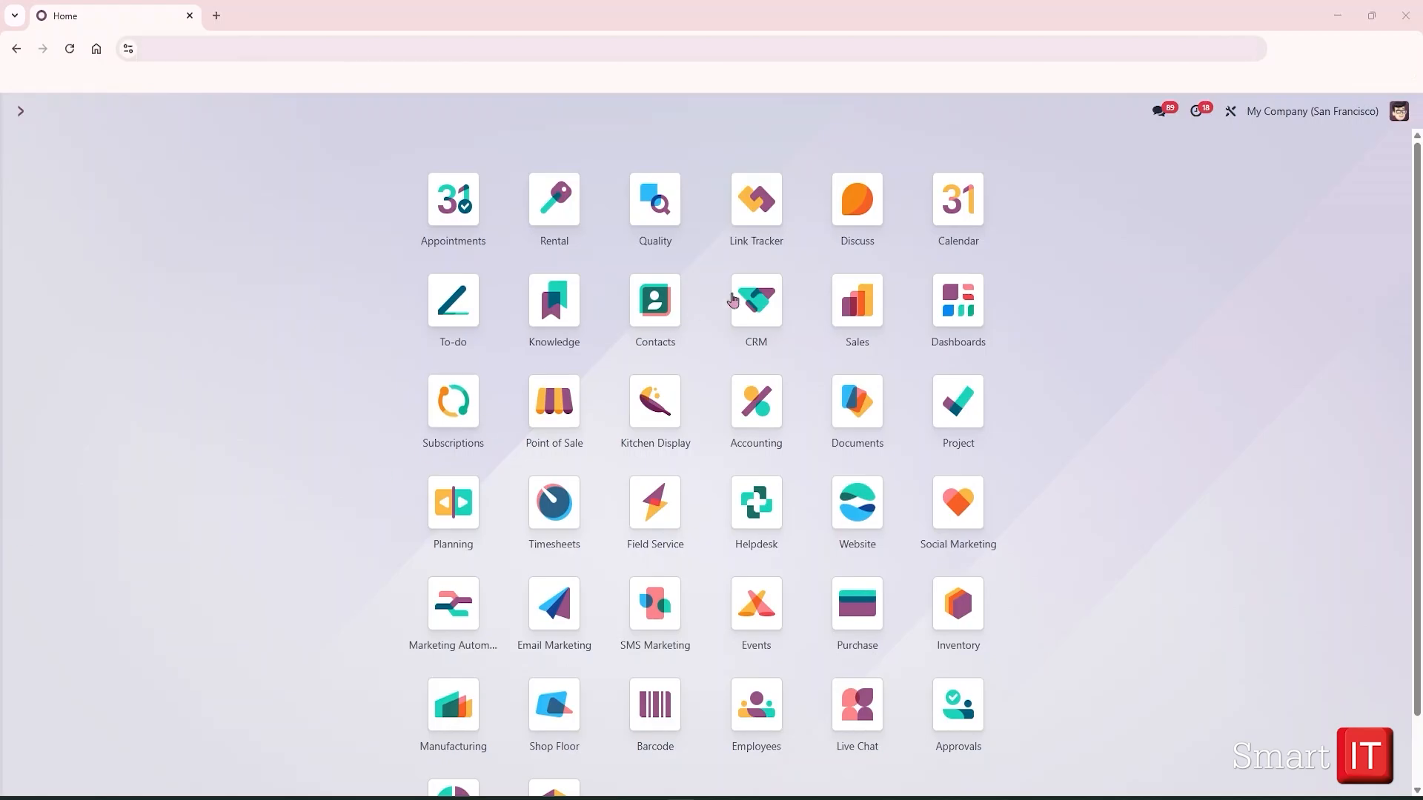
In the CRM settings, add Tags to the predictive lead scoring fields and update the probabilities
{"action": "left_click", "coordinate": [781, 353]}
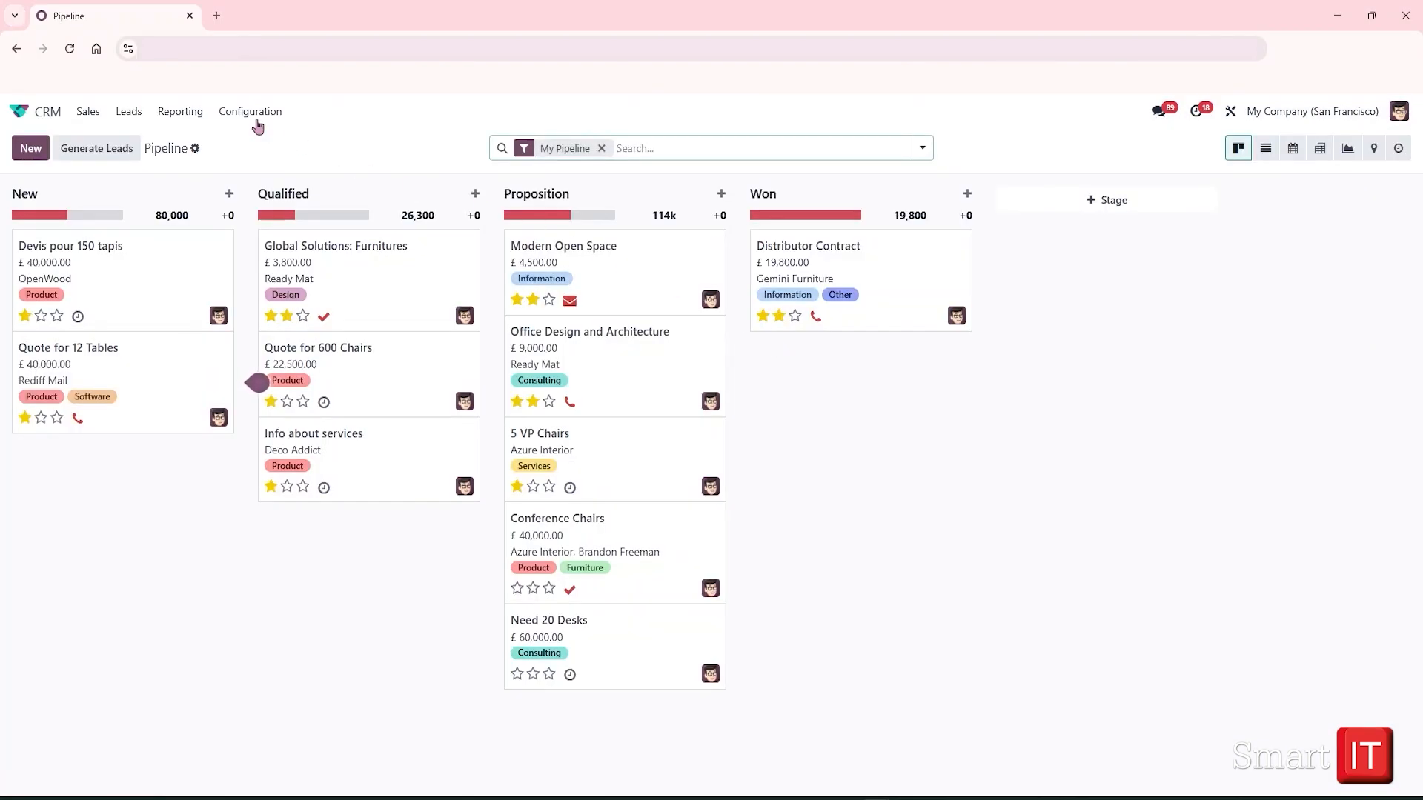
{"action": "left_click", "coordinate": [253, 117]}
{"action": "left_click", "coordinate": [261, 142]}
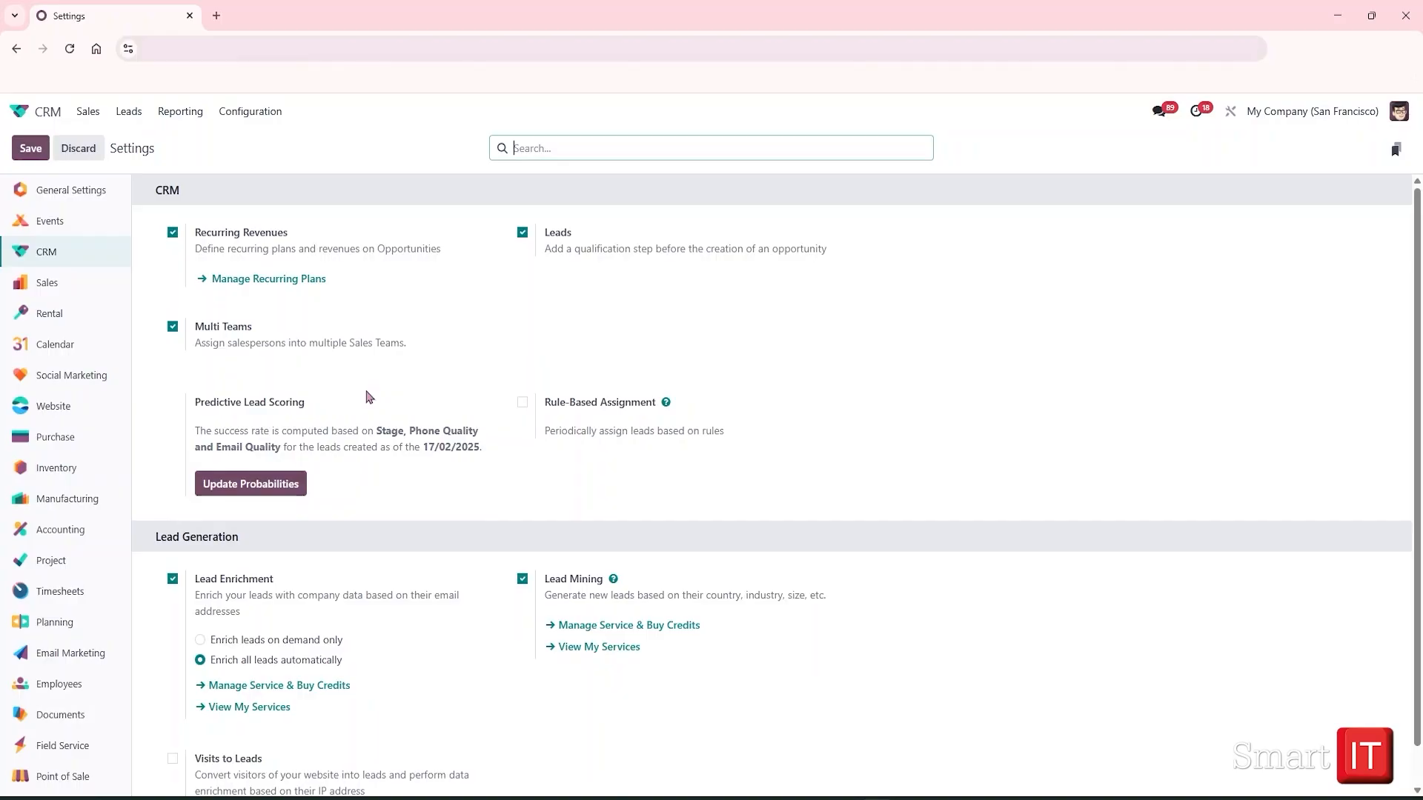
{"action": "left_click", "coordinate": [234, 488]}
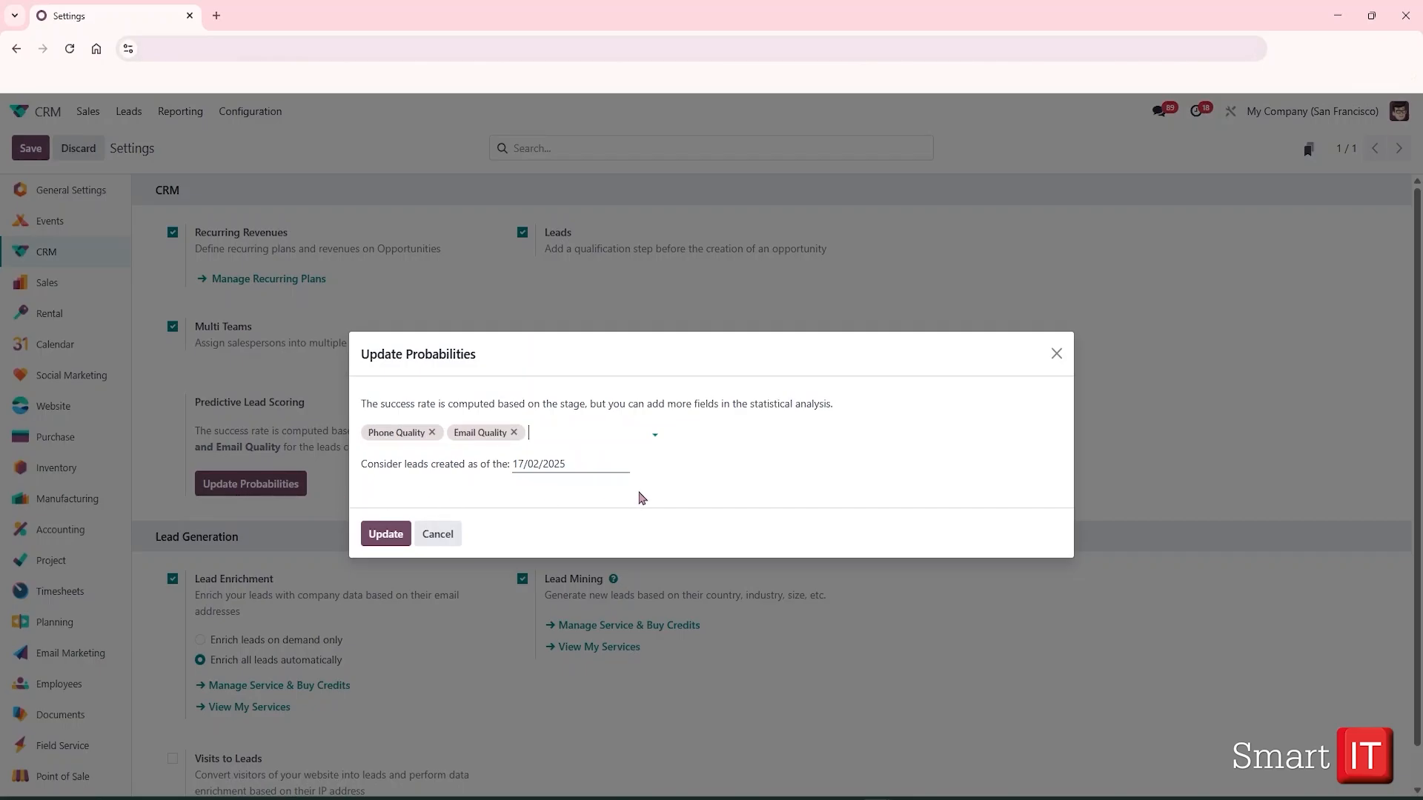
{"action": "left_click", "coordinate": [606, 440]}
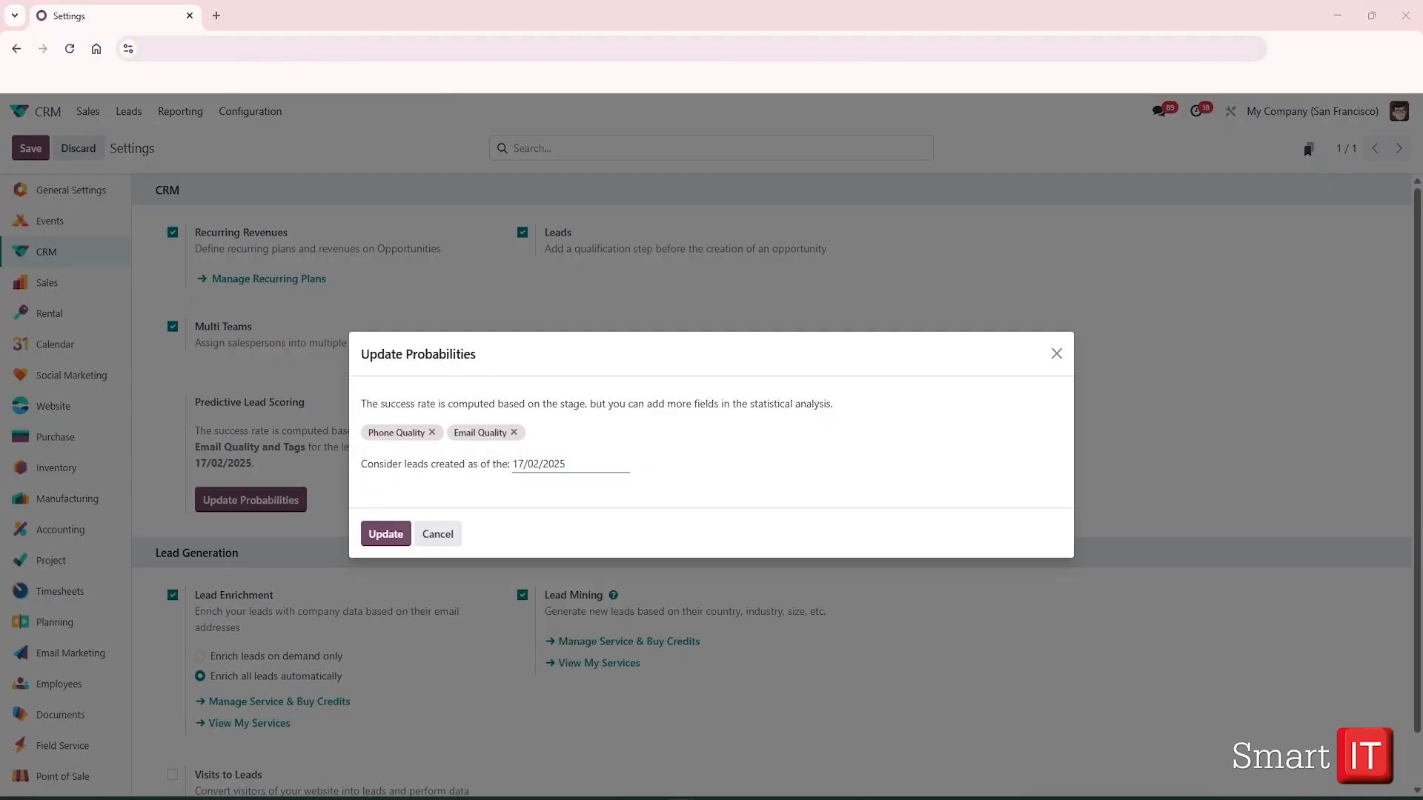
{"action": "left_click", "coordinate": [547, 431]}
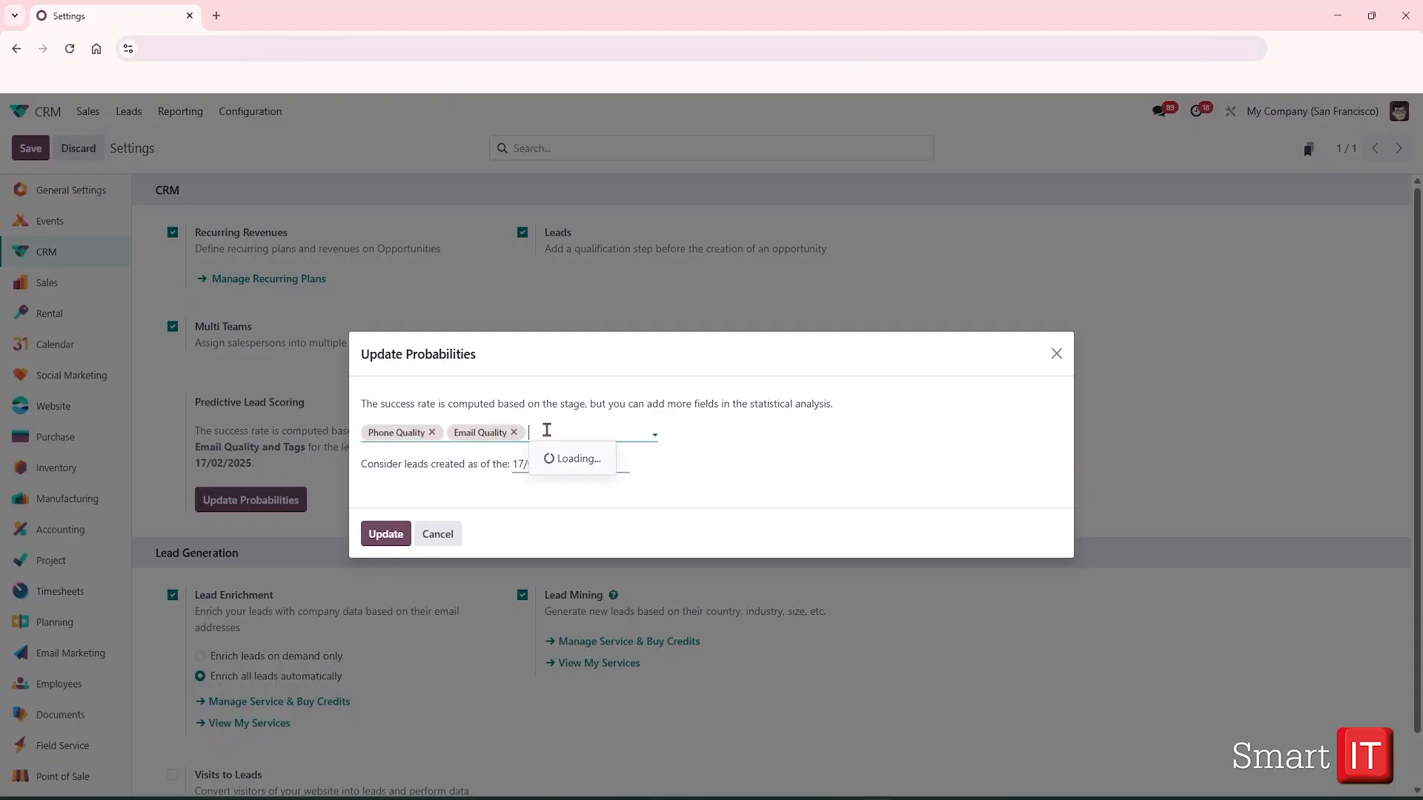
{"action": "left_click", "coordinate": [554, 581]}
{"action": "left_click", "coordinate": [386, 534]}
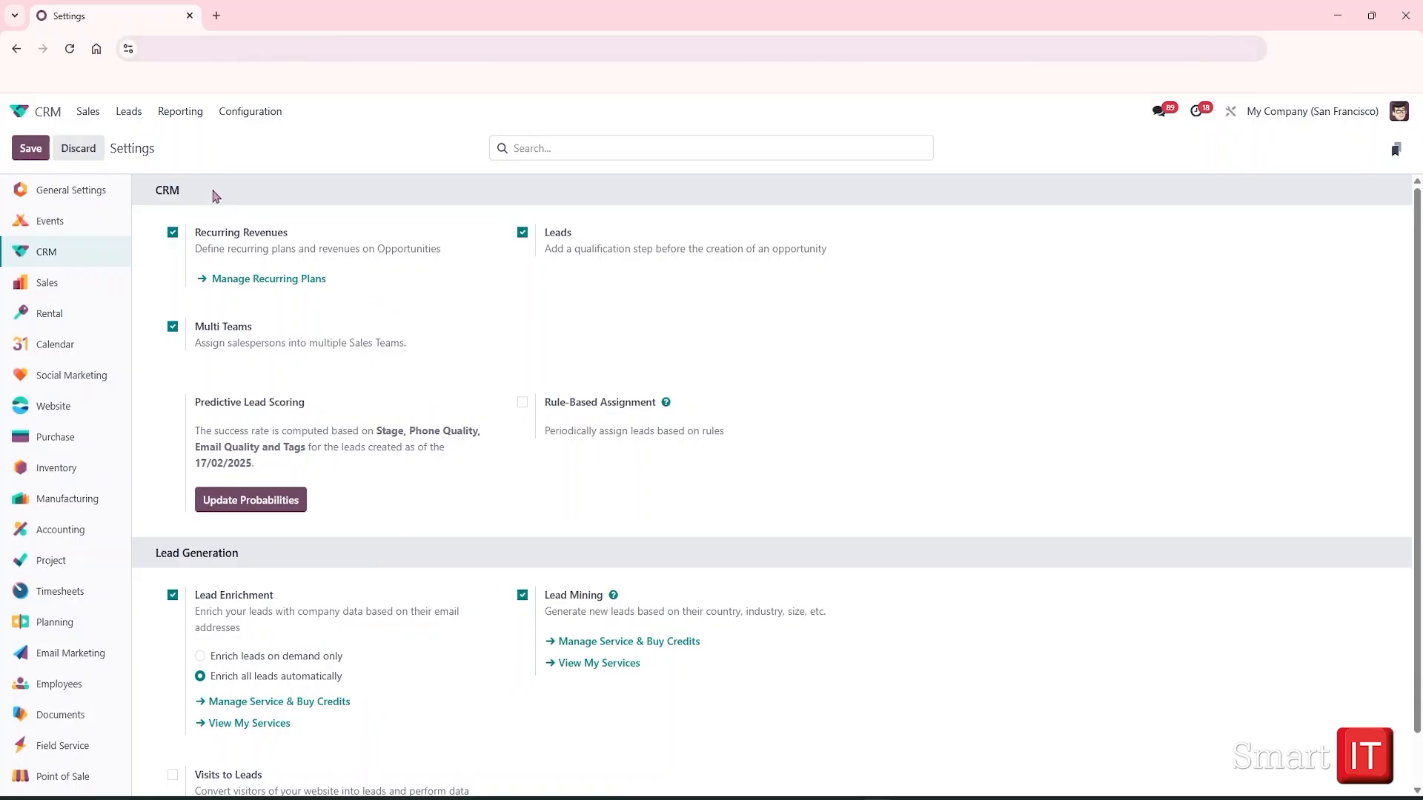
Open the lead for chairs from Manchester in the leads list and examine its probability
{"action": "left_click", "coordinate": [122, 119]}
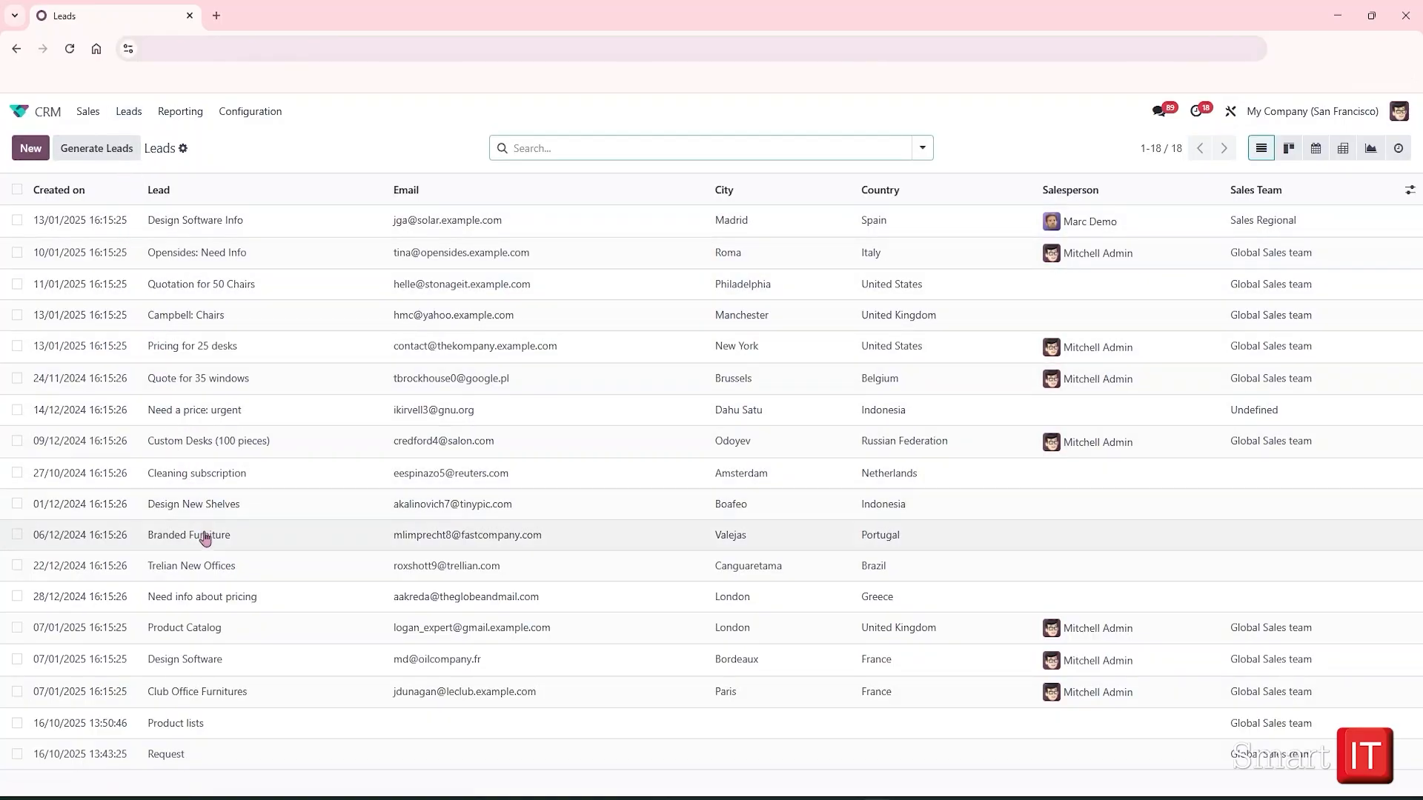
{"action": "left_click", "coordinate": [226, 312]}
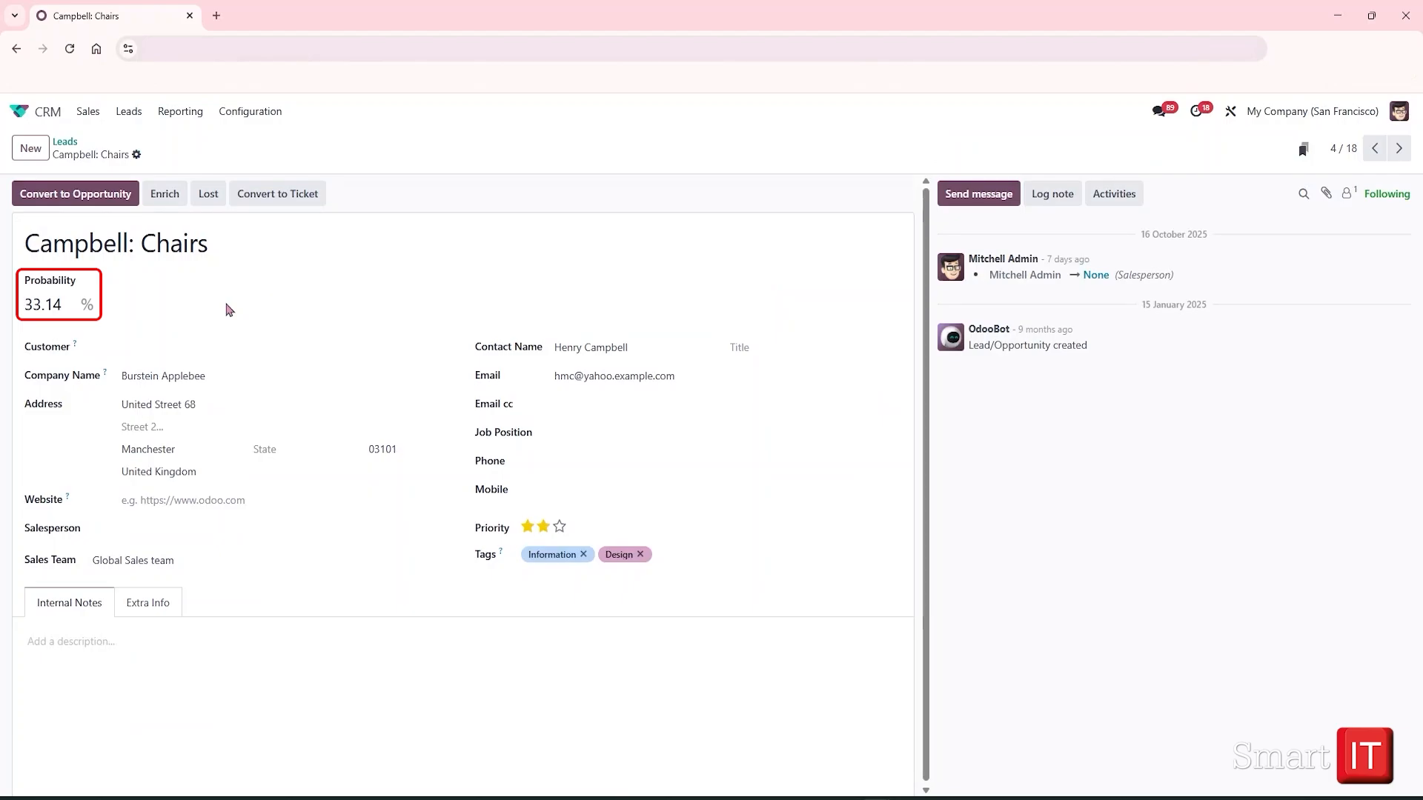
Open the 5 VP Chairs opportunity from the pipeline and switch it to automatic probability
{"action": "left_click", "coordinate": [87, 111]}
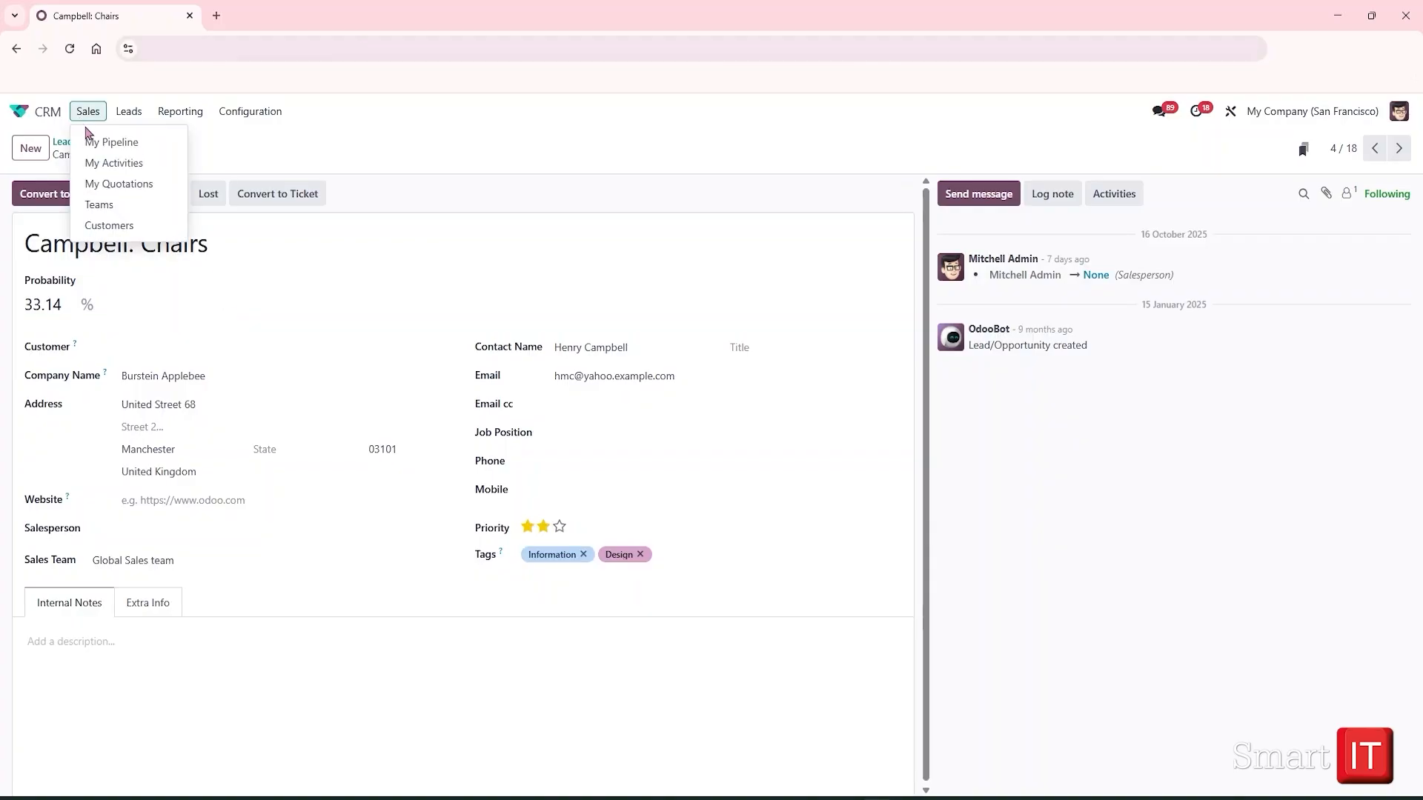
{"action": "left_click", "coordinate": [100, 141]}
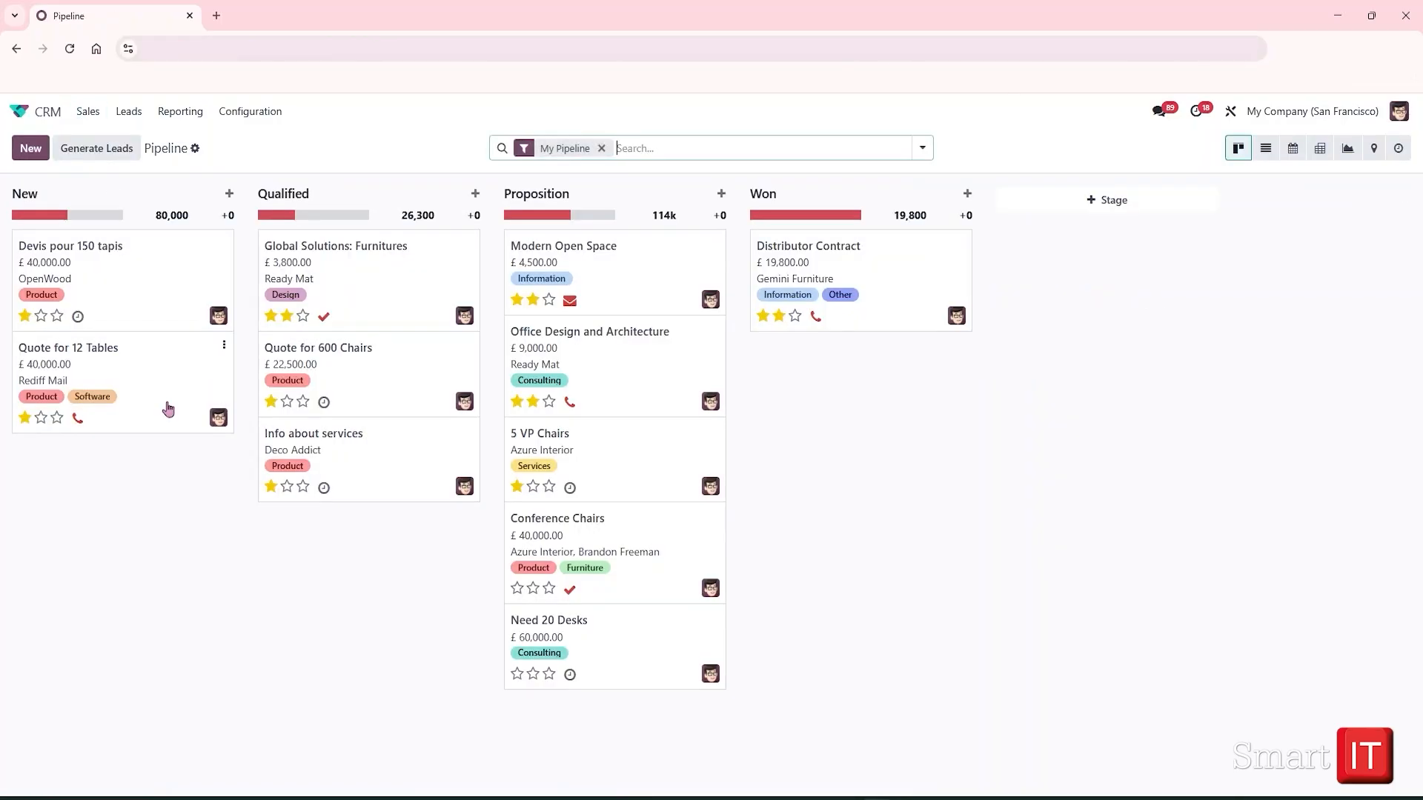
{"action": "left_click", "coordinate": [602, 476]}
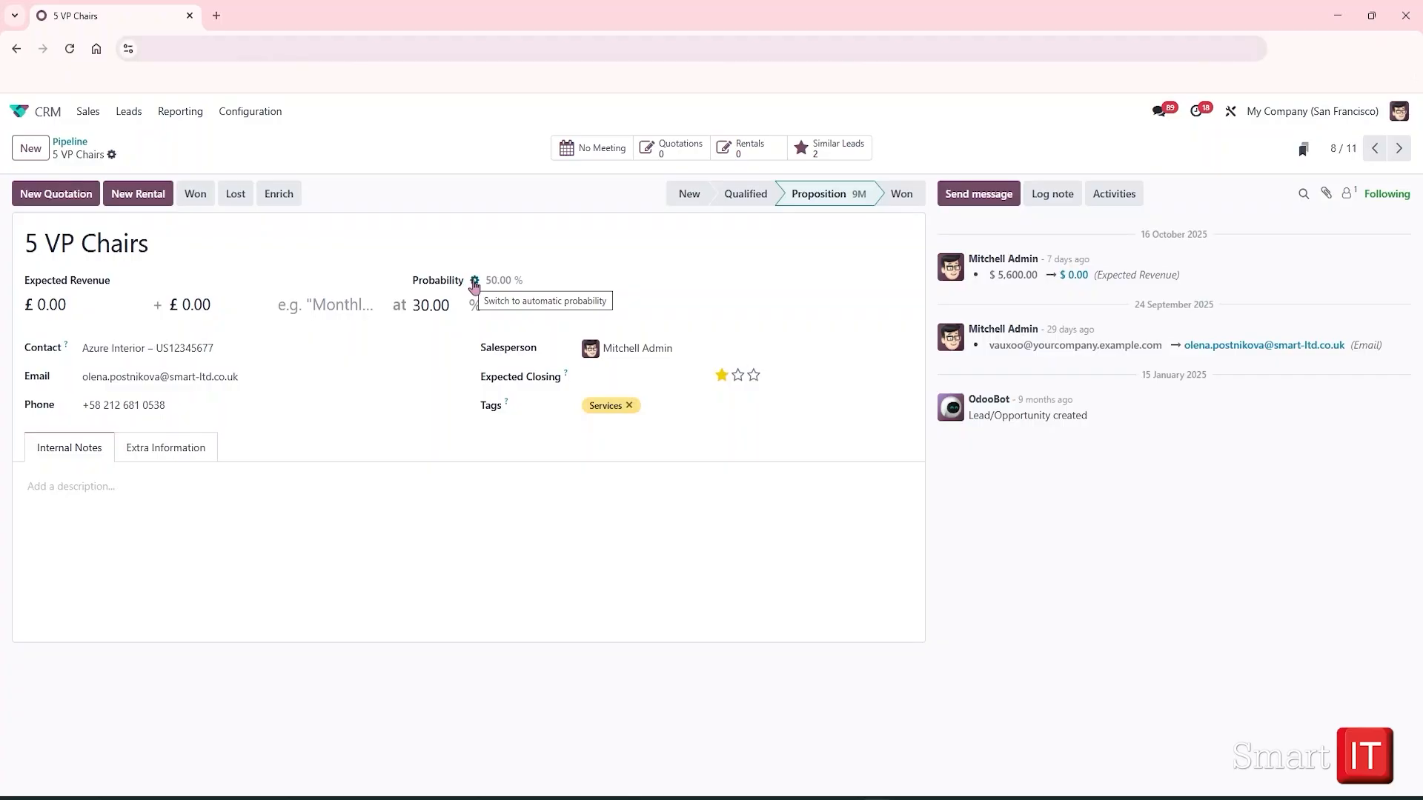
{"action": "left_click", "coordinate": [473, 282]}
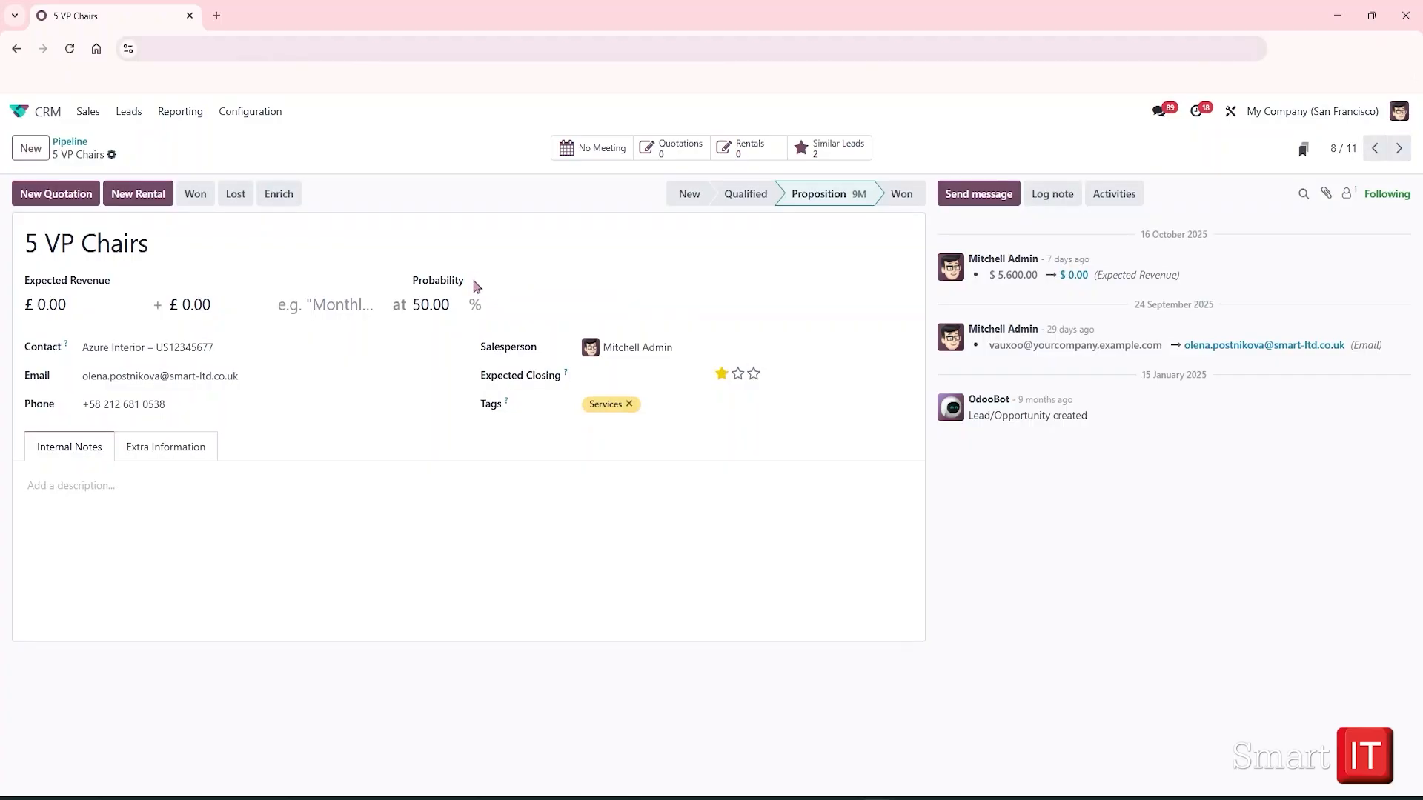
Set the probability of the 5 VP Chairs opportunity manually to 30%
{"action": "left_click", "coordinate": [429, 305]}
{"action": "left_click", "coordinate": [422, 304]}
{"action": "key", "text": "BackSpace"}
{"action": "type", "text": "3"}
{"action": "left_click", "coordinate": [340, 487]}
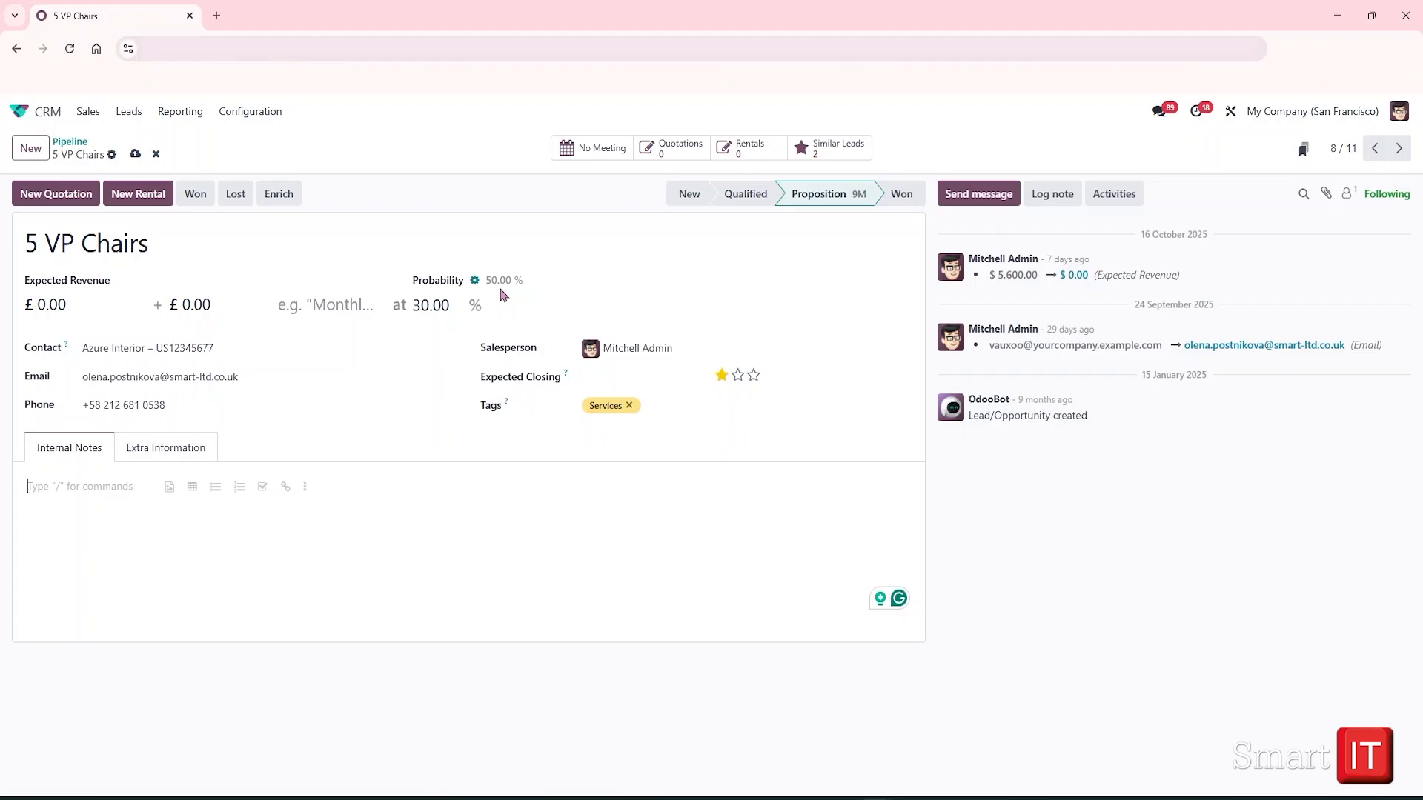
Enable Rule-Based Assignment in the CRM settings, keep Running set to Manually, and save the settings
{"action": "left_click", "coordinate": [253, 116]}
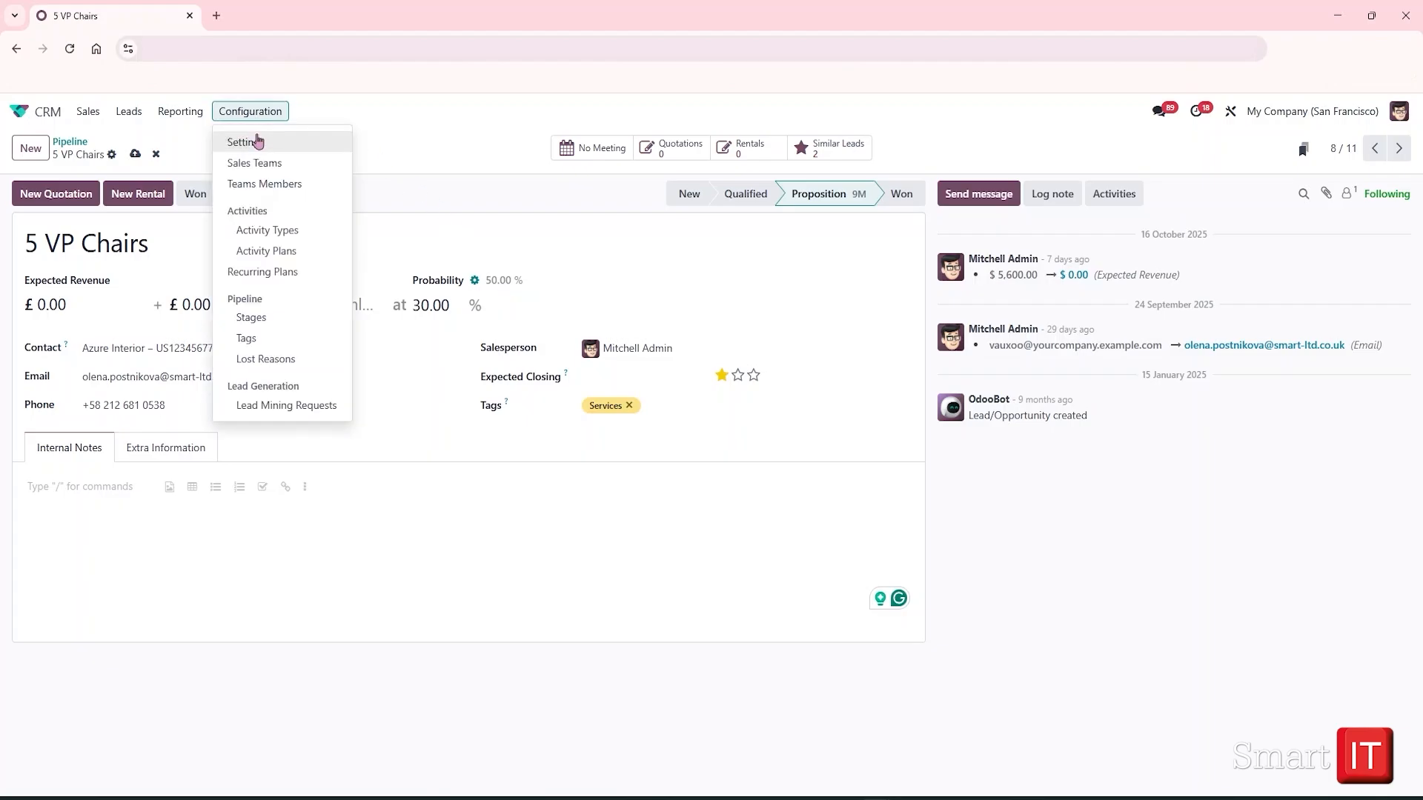
{"action": "left_click", "coordinate": [257, 141]}
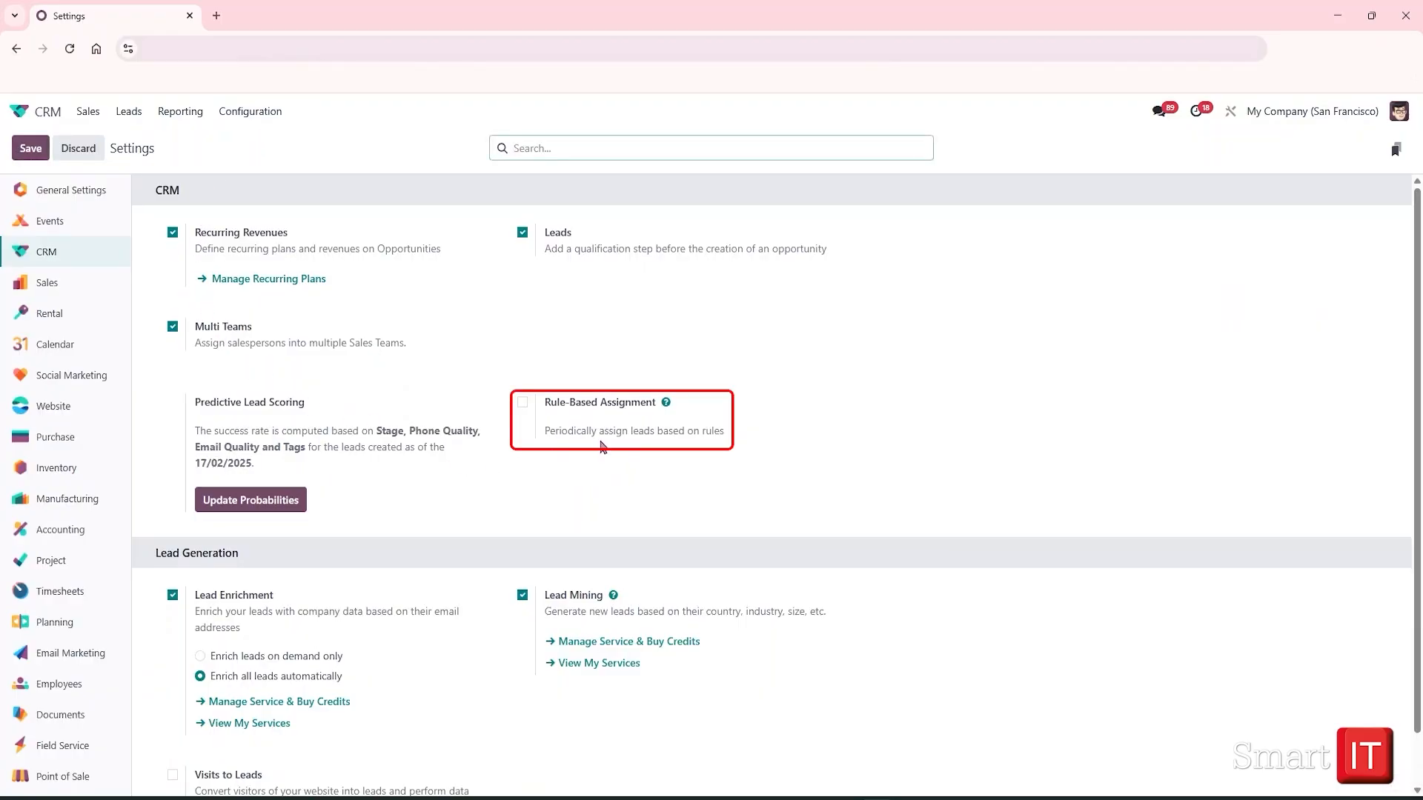
{"action": "left_click", "coordinate": [666, 405]}
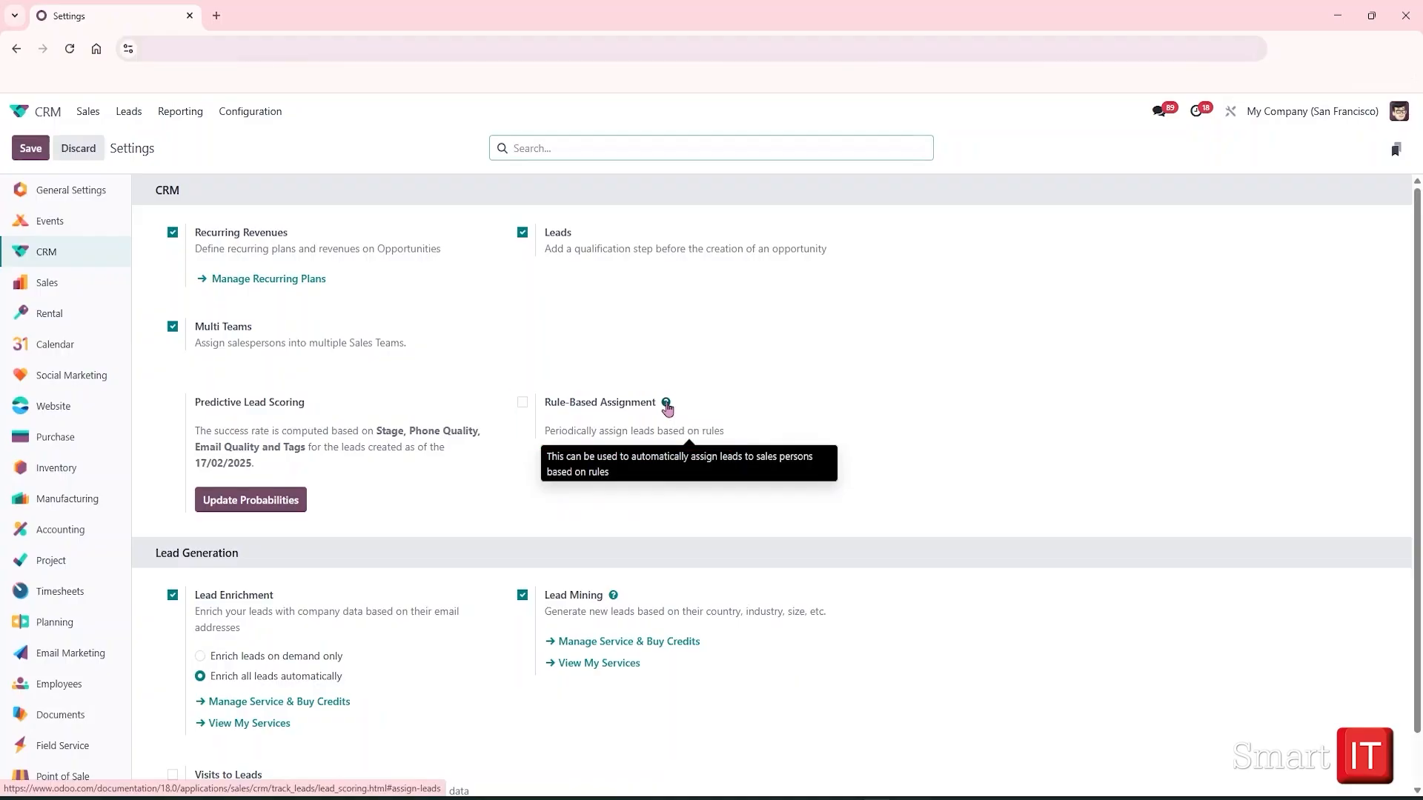
{"action": "left_click", "coordinate": [157, 8]}
{"action": "left_click", "coordinate": [523, 402]}
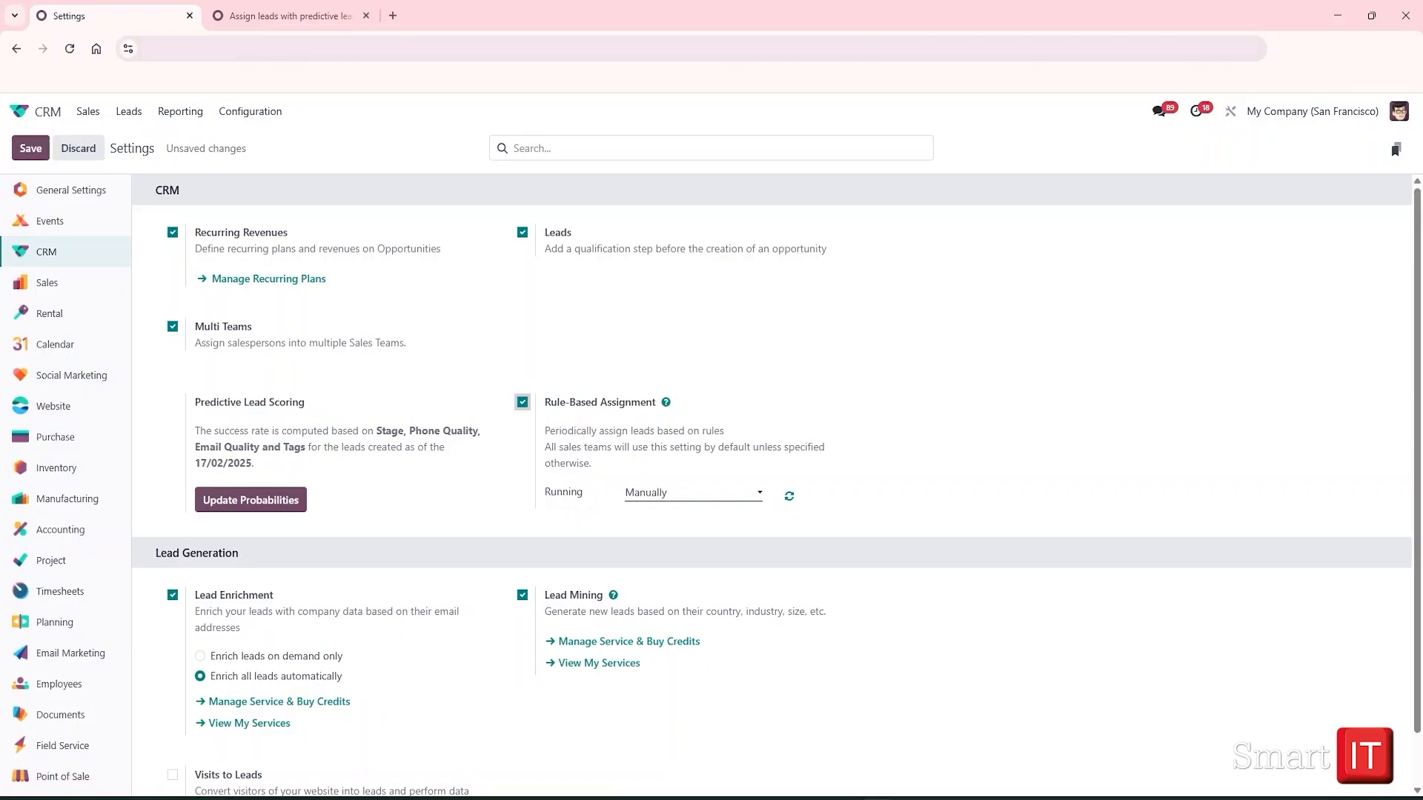
{"action": "left_click", "coordinate": [703, 499]}
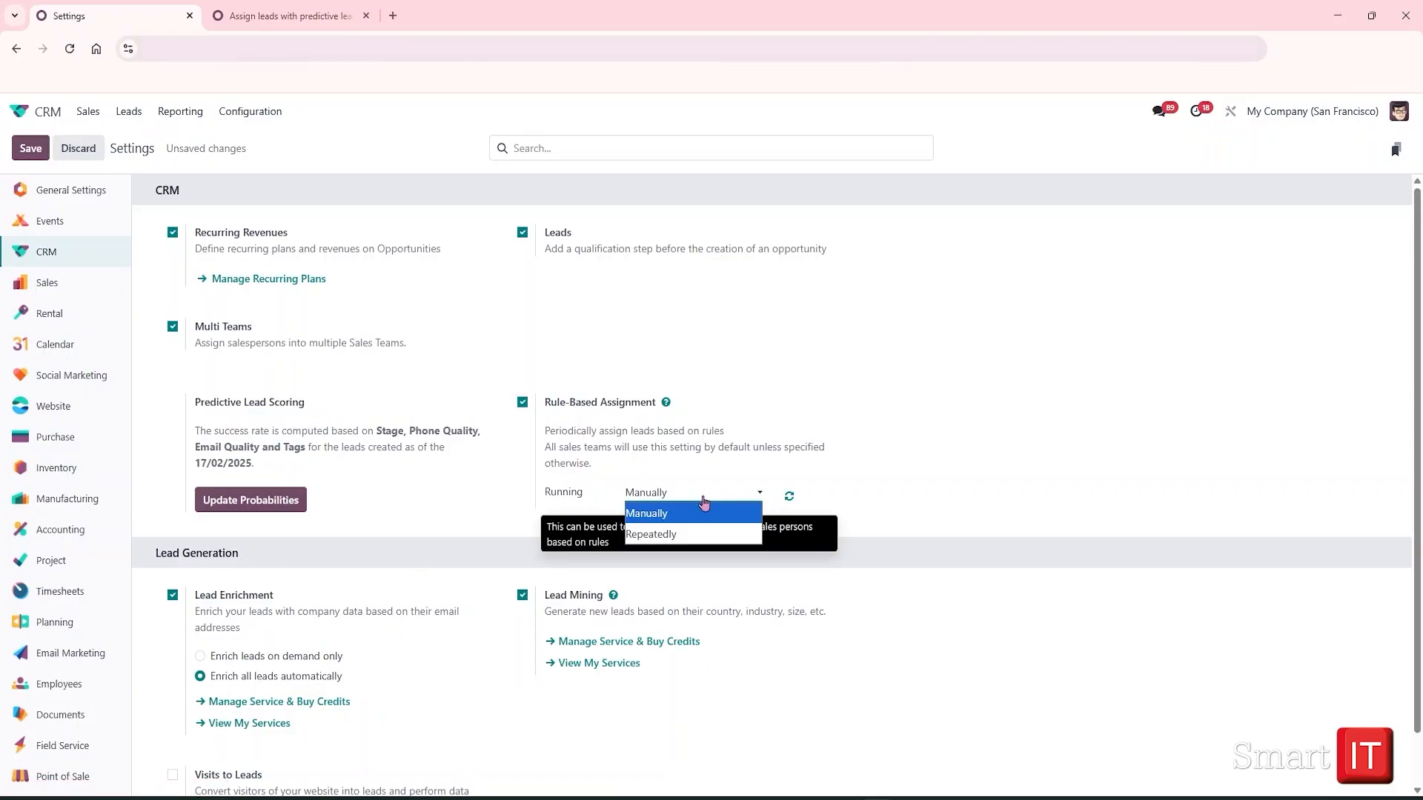
{"action": "left_click", "coordinate": [702, 501]}
{"action": "left_click", "coordinate": [30, 149]}
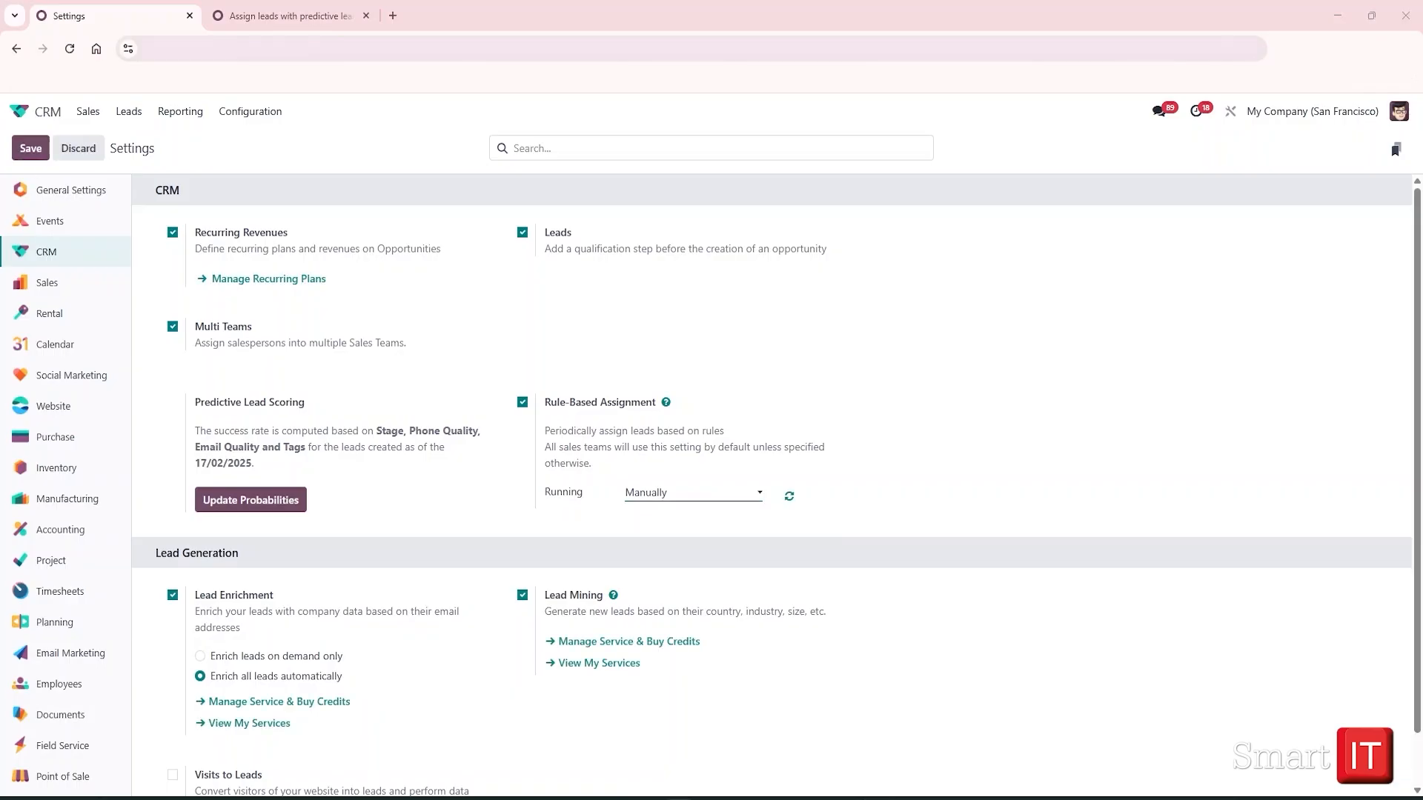
Open the Global Sales team record from the sales teams list to examine its assignment rules
{"action": "left_click", "coordinate": [251, 111]}
{"action": "left_click", "coordinate": [265, 160]}
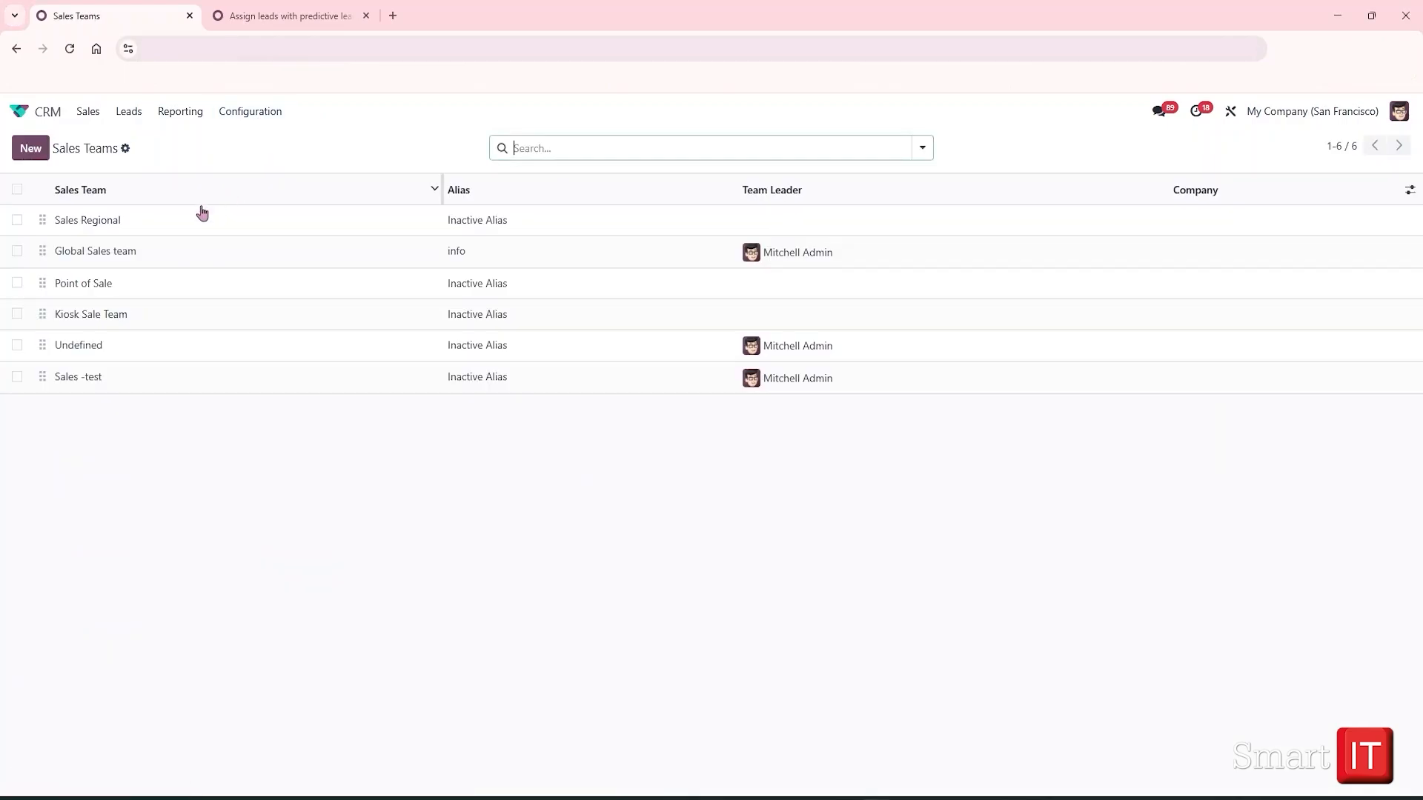
{"action": "left_click", "coordinate": [124, 251]}
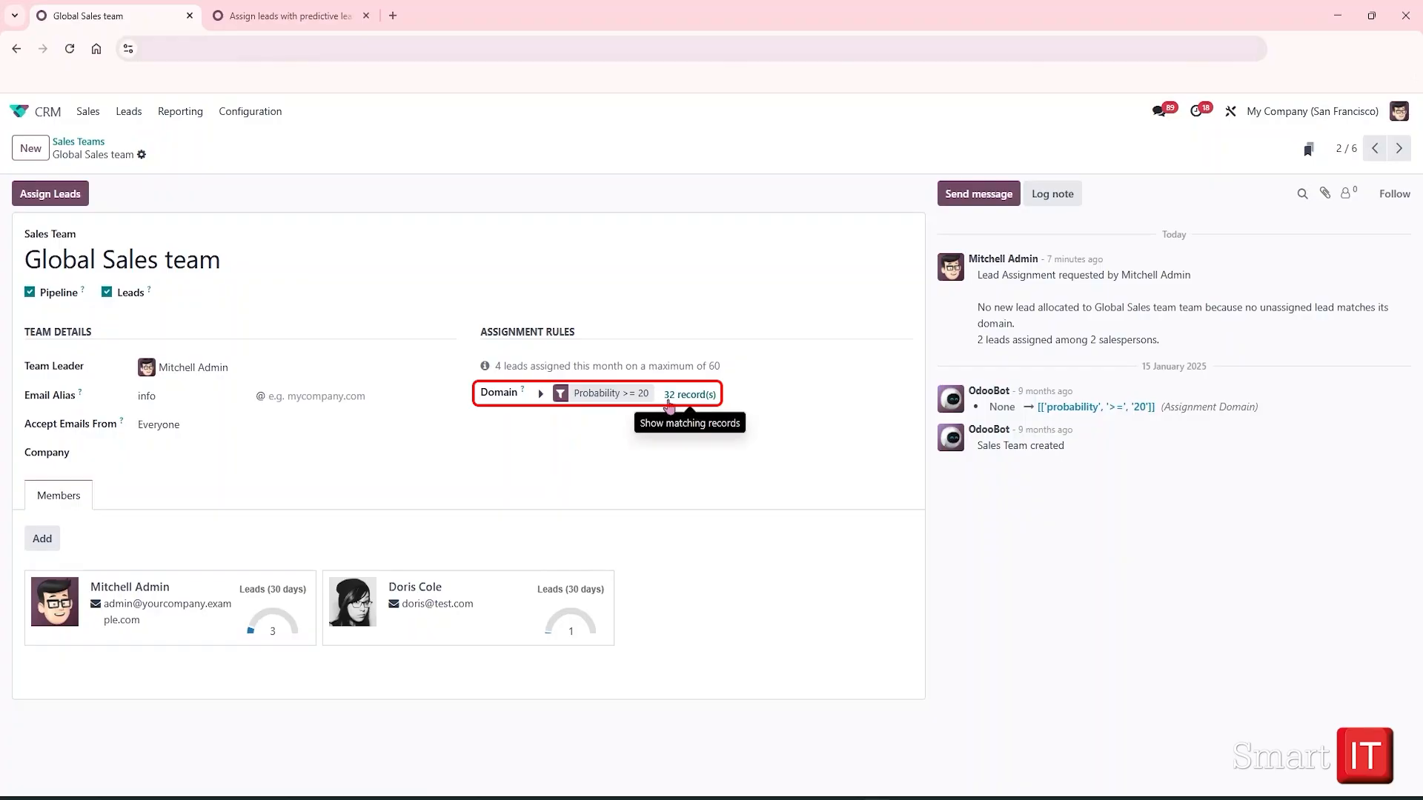
Try replacing the team's assignment domain rule with "Blacklist is not set", and discard the edit
{"action": "left_click", "coordinate": [541, 393]}
{"action": "left_click", "coordinate": [642, 435]}
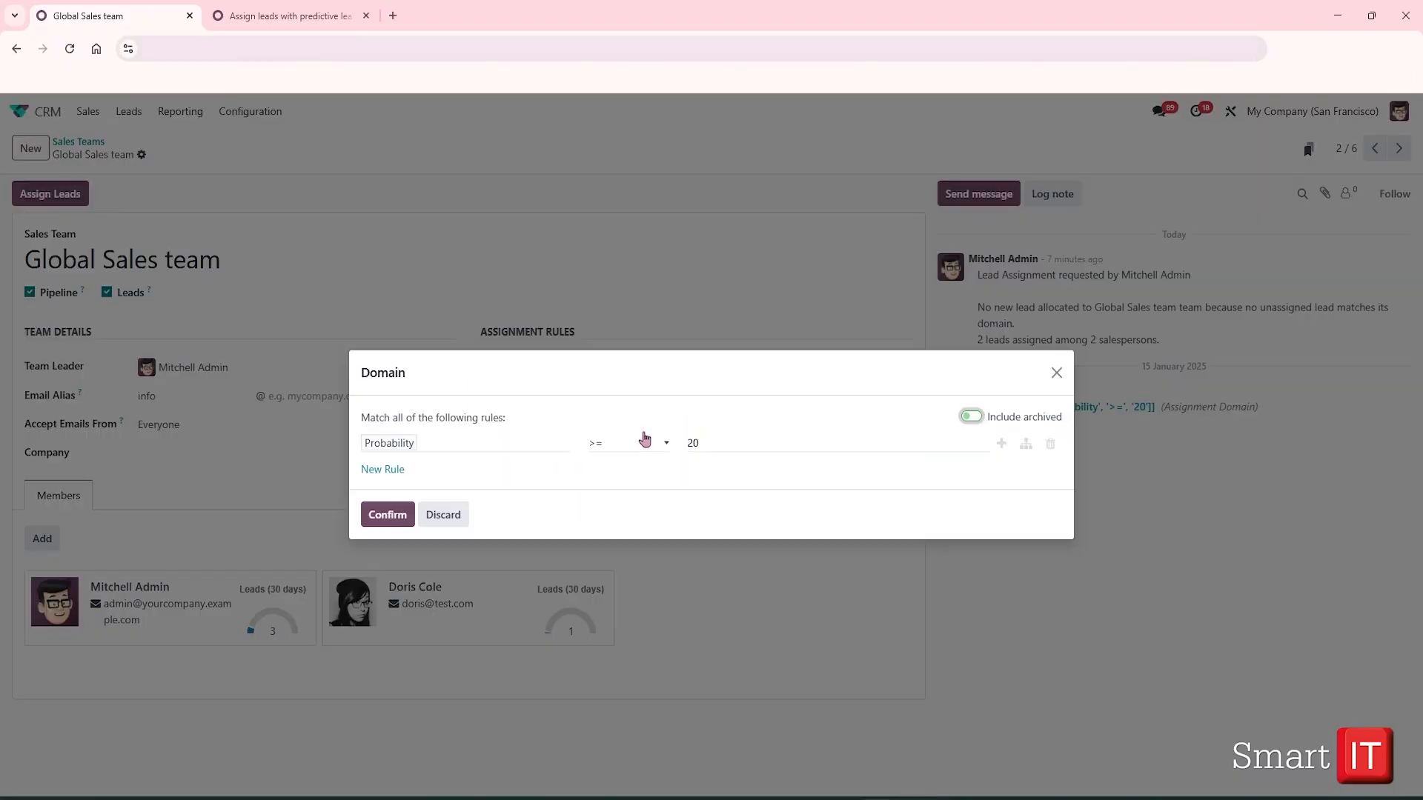
{"action": "left_click", "coordinate": [448, 453]}
{"action": "type", "text": "black"}
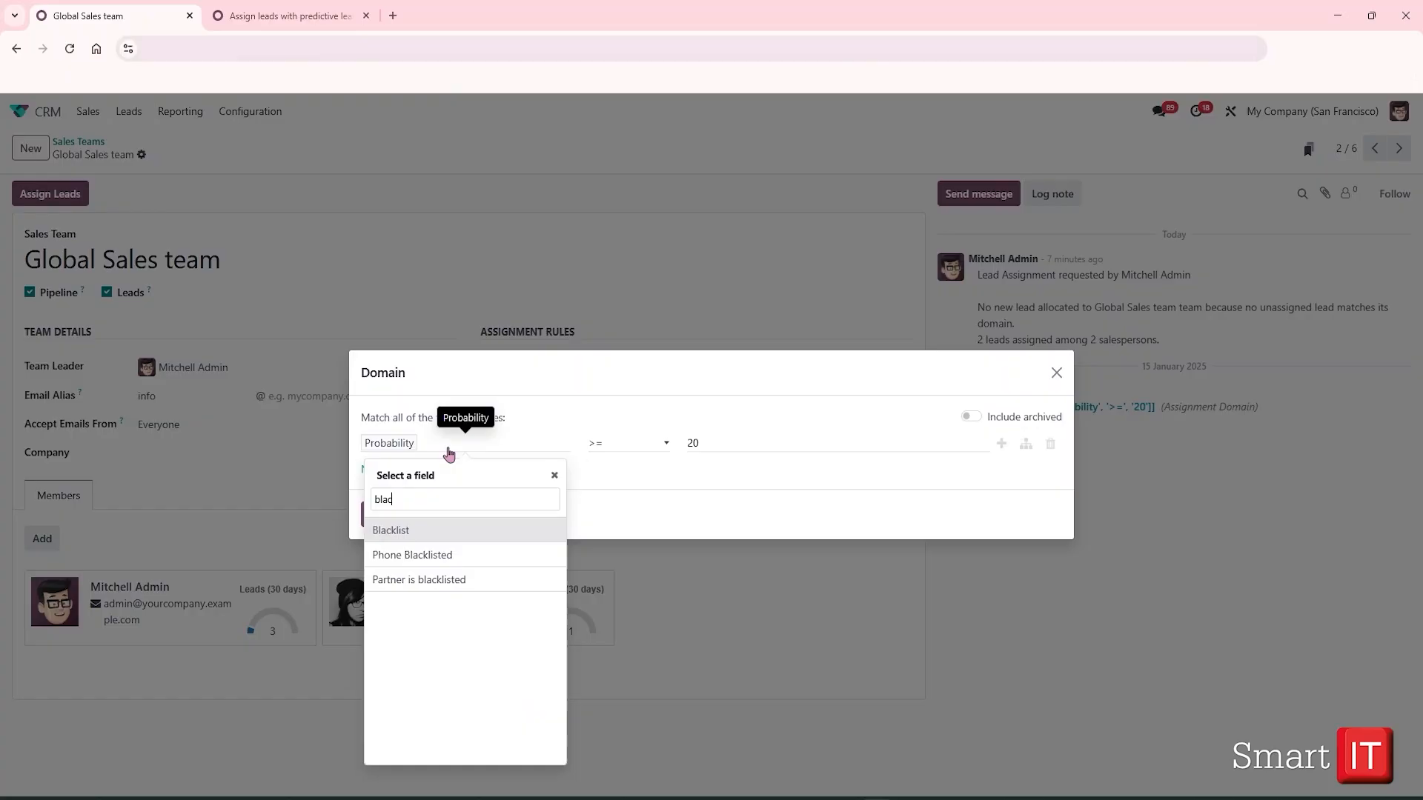
{"action": "left_click", "coordinate": [439, 531]}
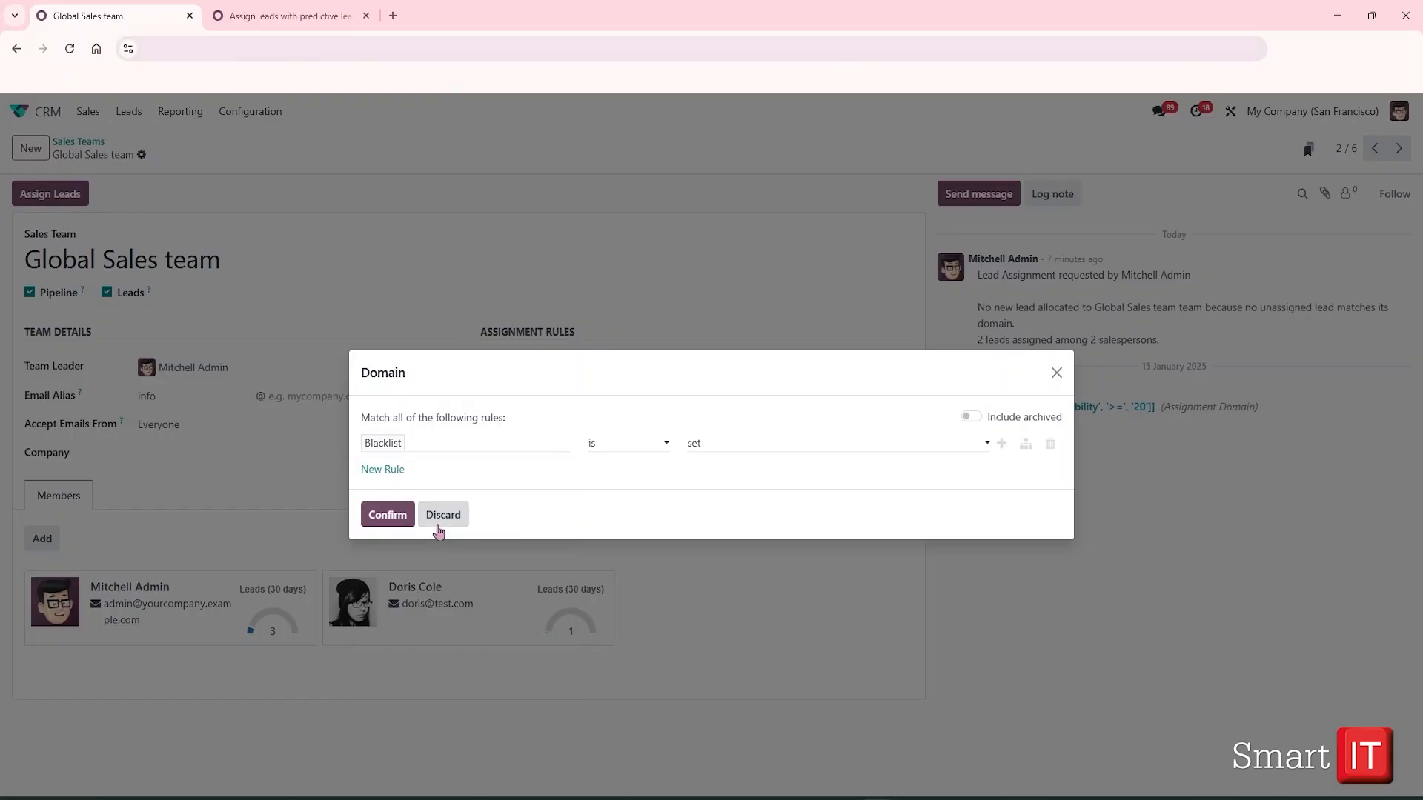
{"action": "left_click", "coordinate": [610, 442]}
{"action": "left_click", "coordinate": [623, 487]}
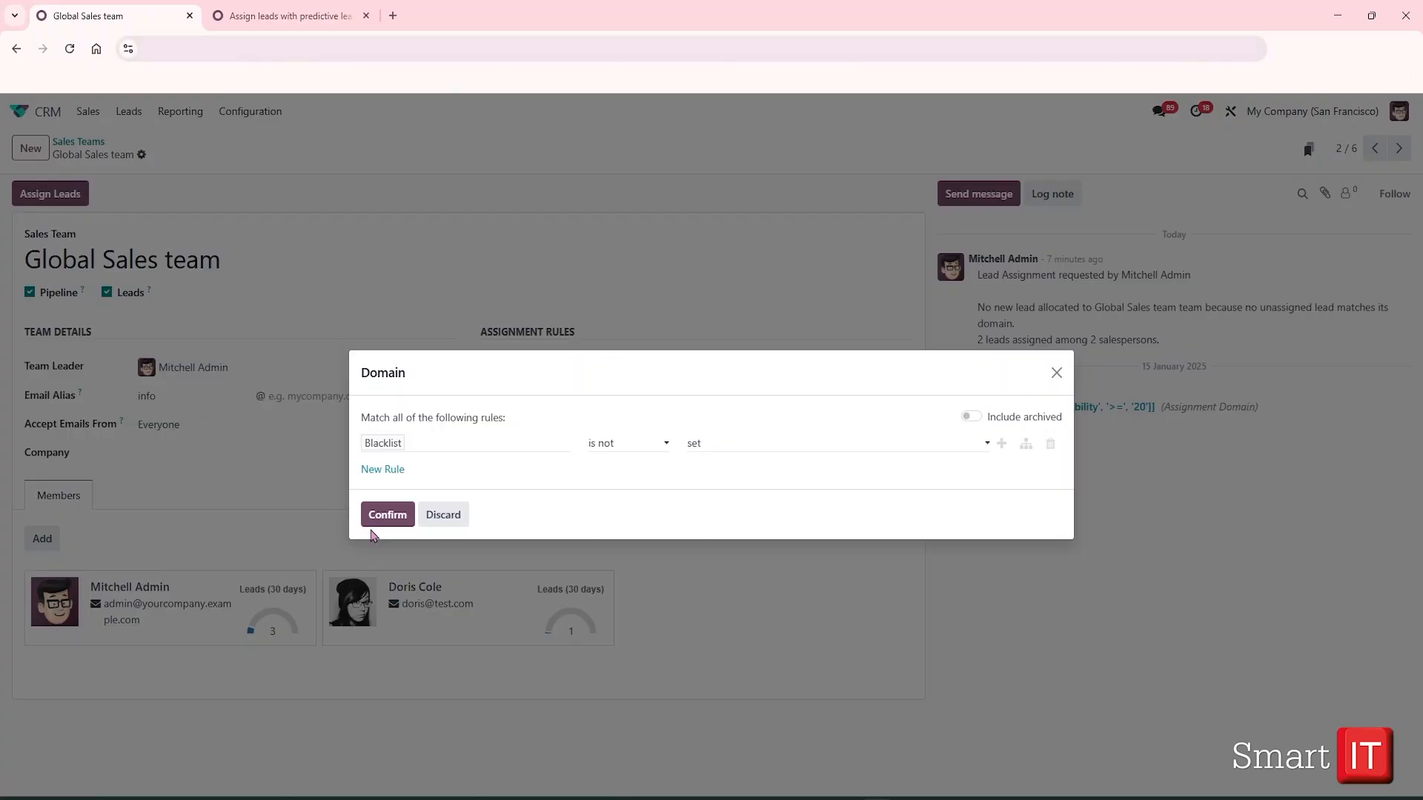
{"action": "left_click", "coordinate": [443, 514]}
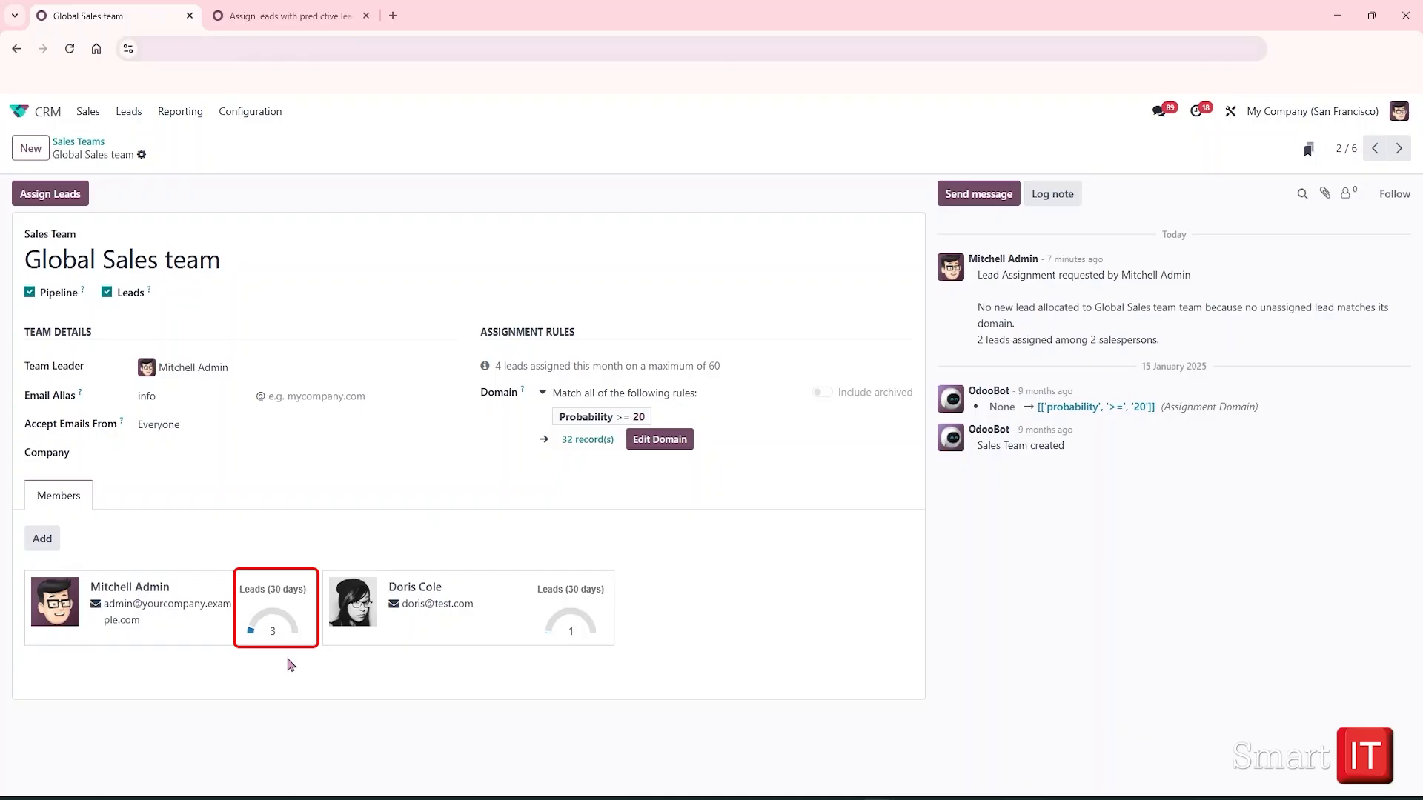
Review the team leader's member details, including the lead limit and assignment domain, and close them without saving
{"action": "left_click", "coordinate": [244, 626]}
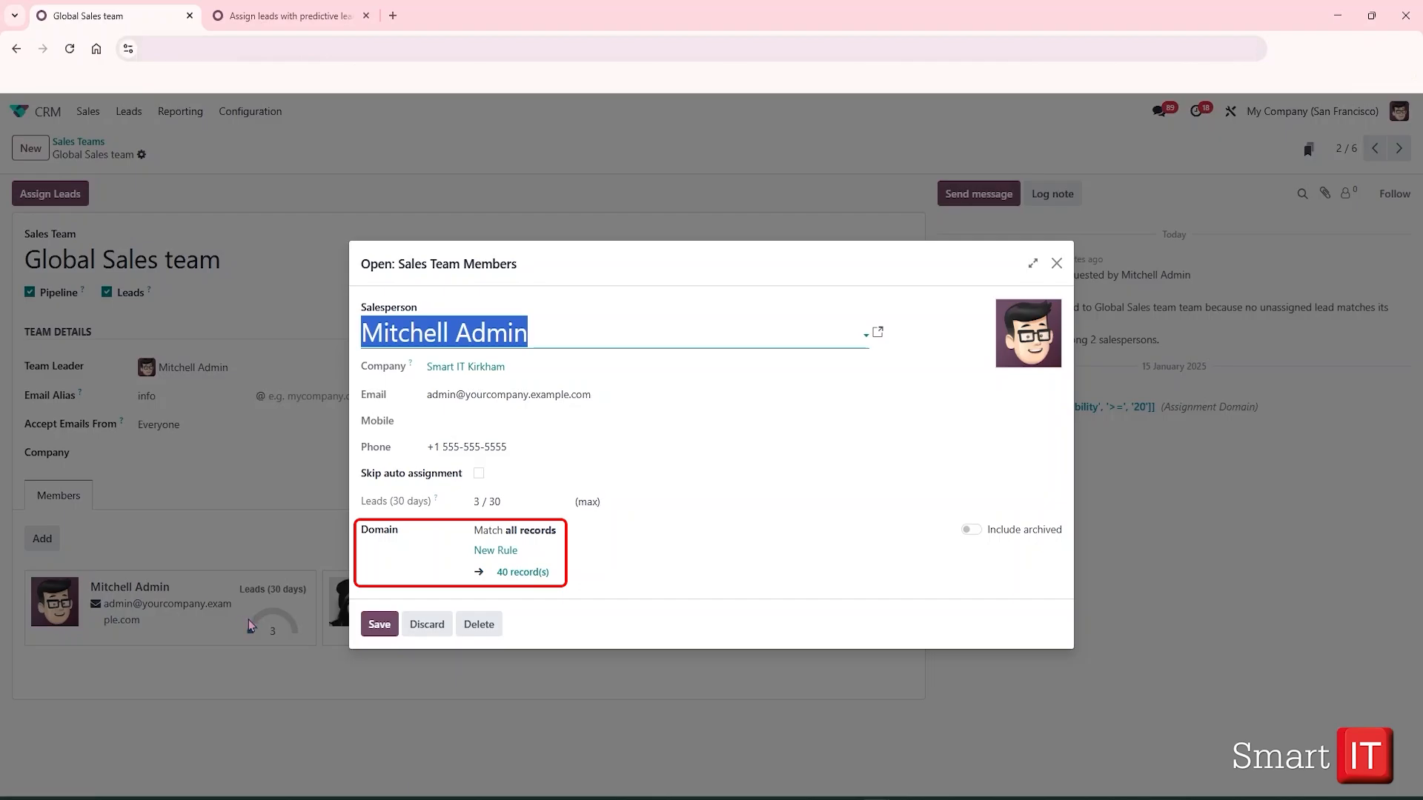
{"action": "left_click", "coordinate": [427, 625]}
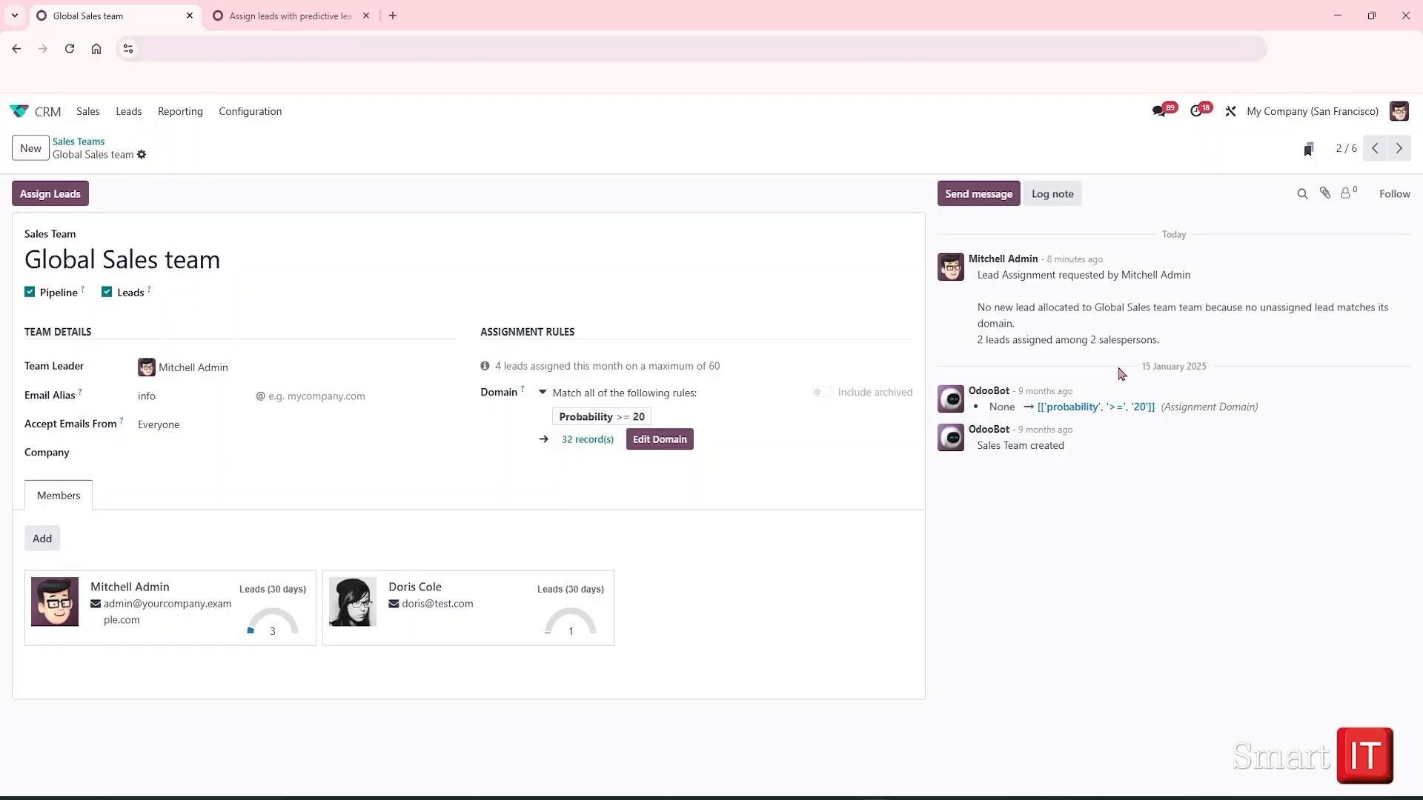
Return to the CRM settings and examine the Lead Generation options
{"action": "left_click", "coordinate": [255, 111]}
{"action": "left_click", "coordinate": [267, 143]}
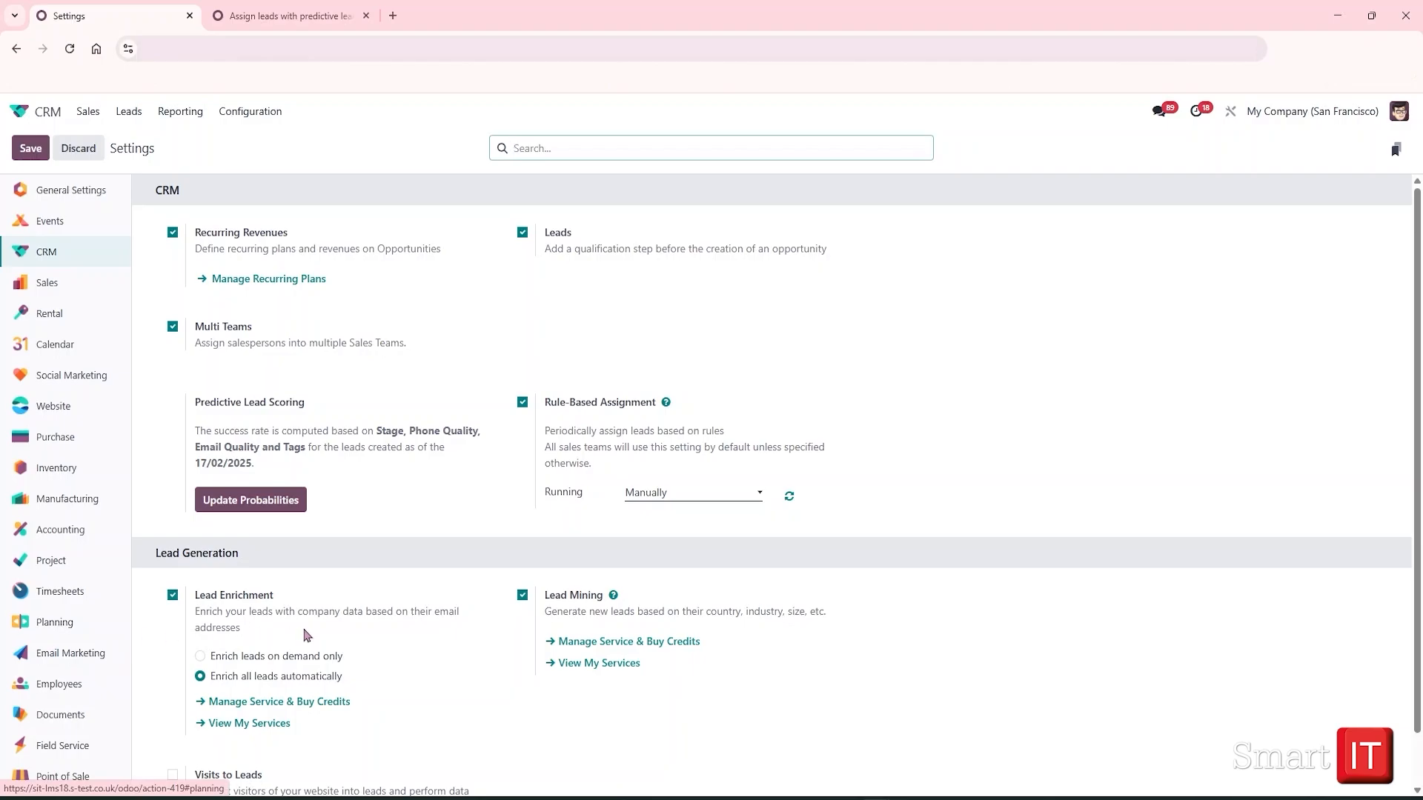
{"action": "scroll", "coordinate": [494, 669], "scroll_direction": "down", "scroll_amount": 1}
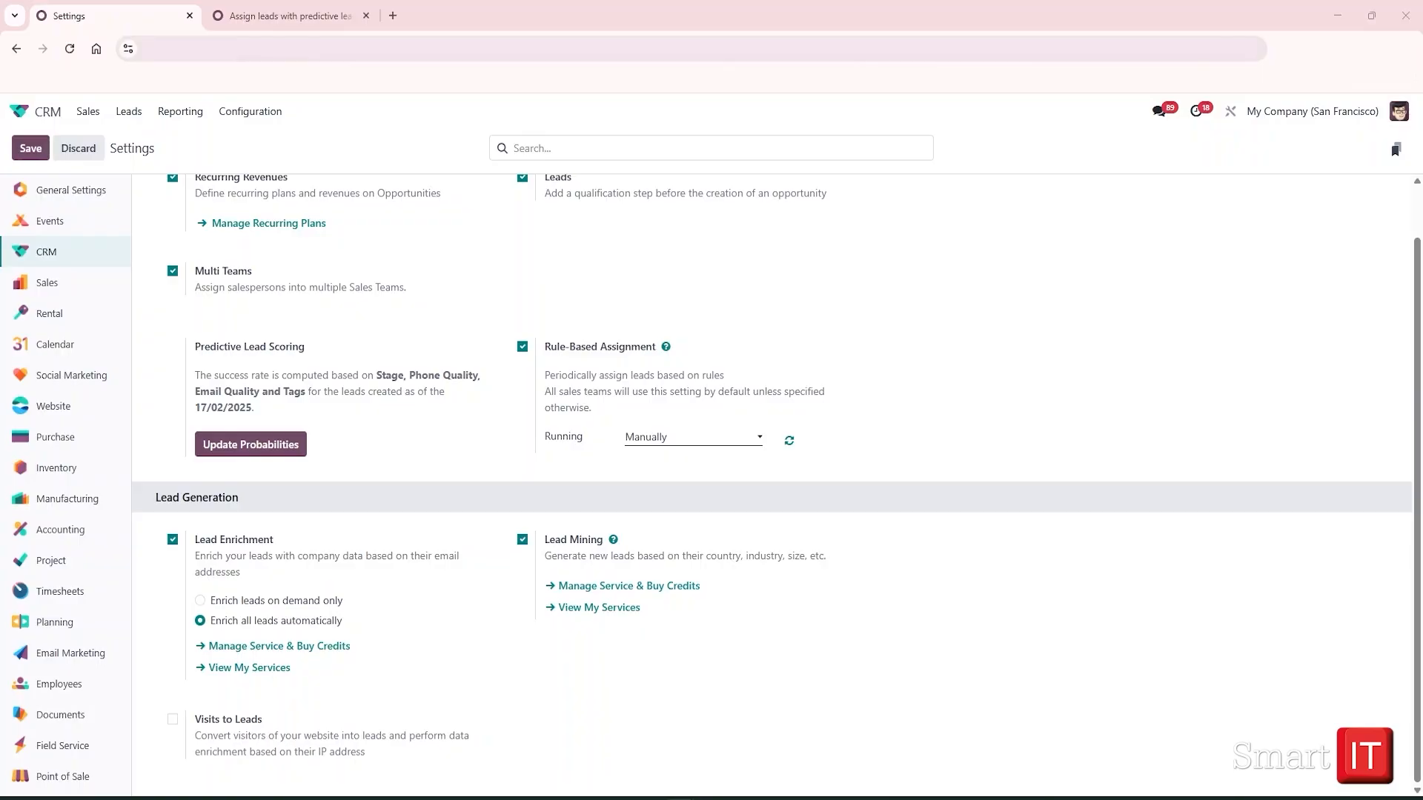
Start a new activity type from the CRM activity types list and examine its Action choices and Default User field
{"action": "left_click", "coordinate": [235, 115]}
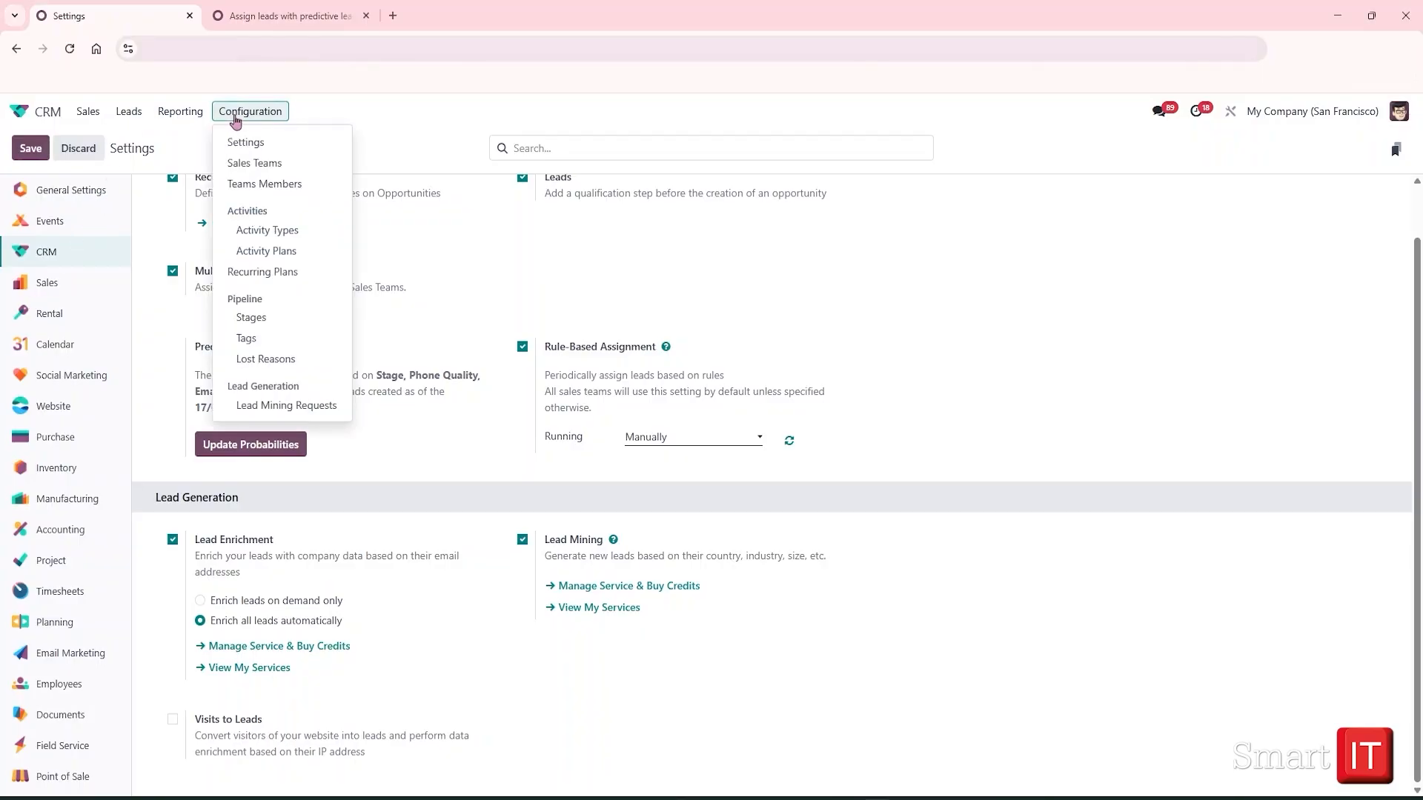
{"action": "left_click", "coordinate": [245, 231]}
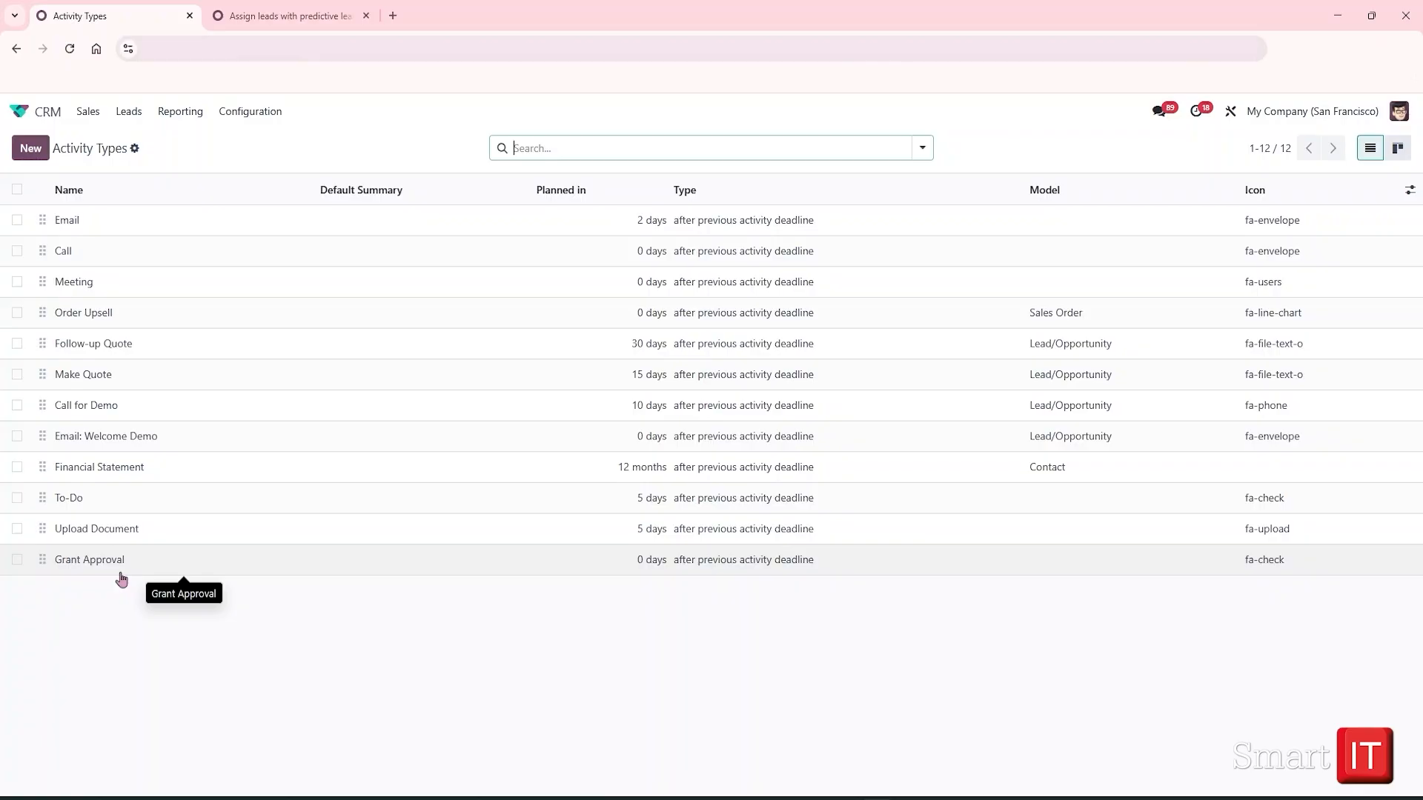
{"action": "left_click", "coordinate": [30, 151]}
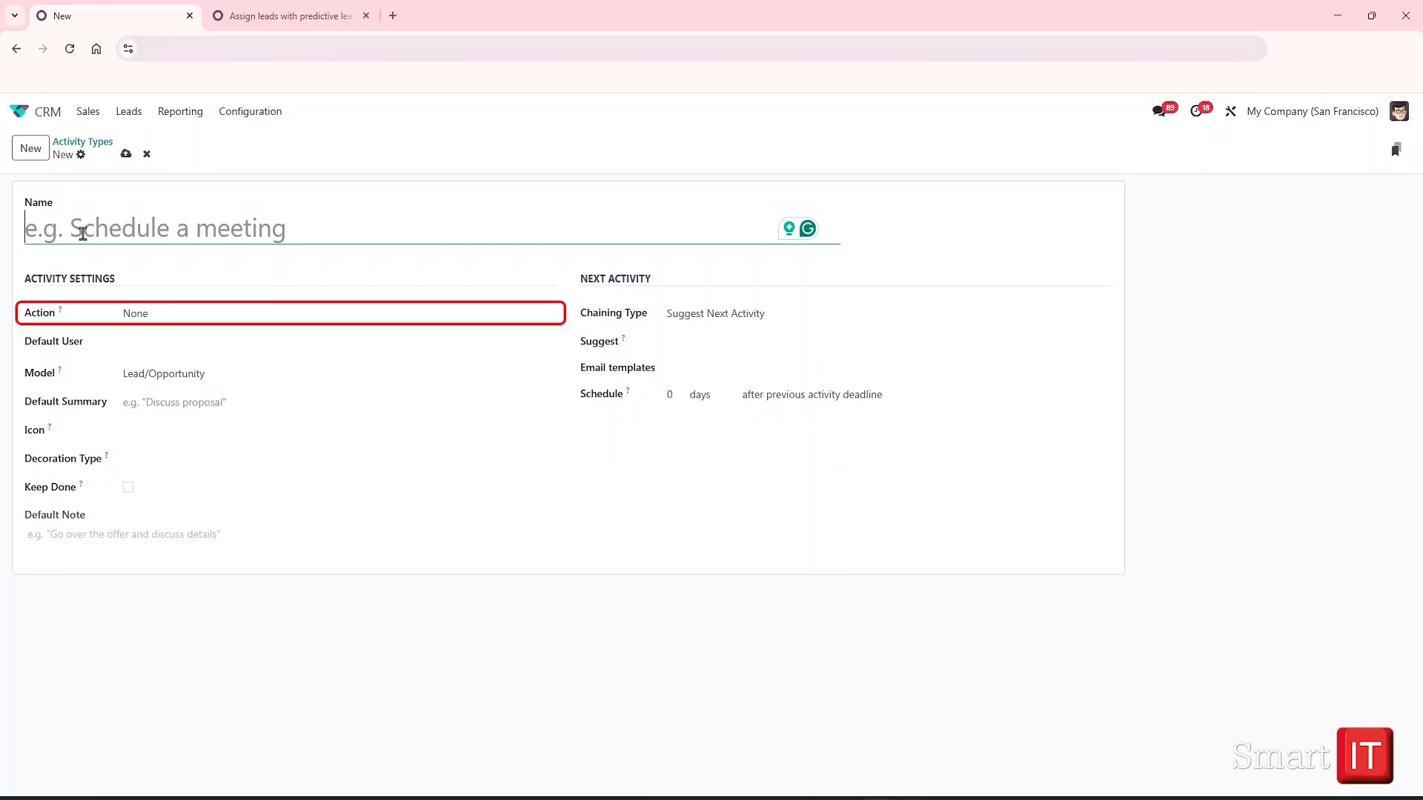
{"action": "left_click", "coordinate": [207, 315]}
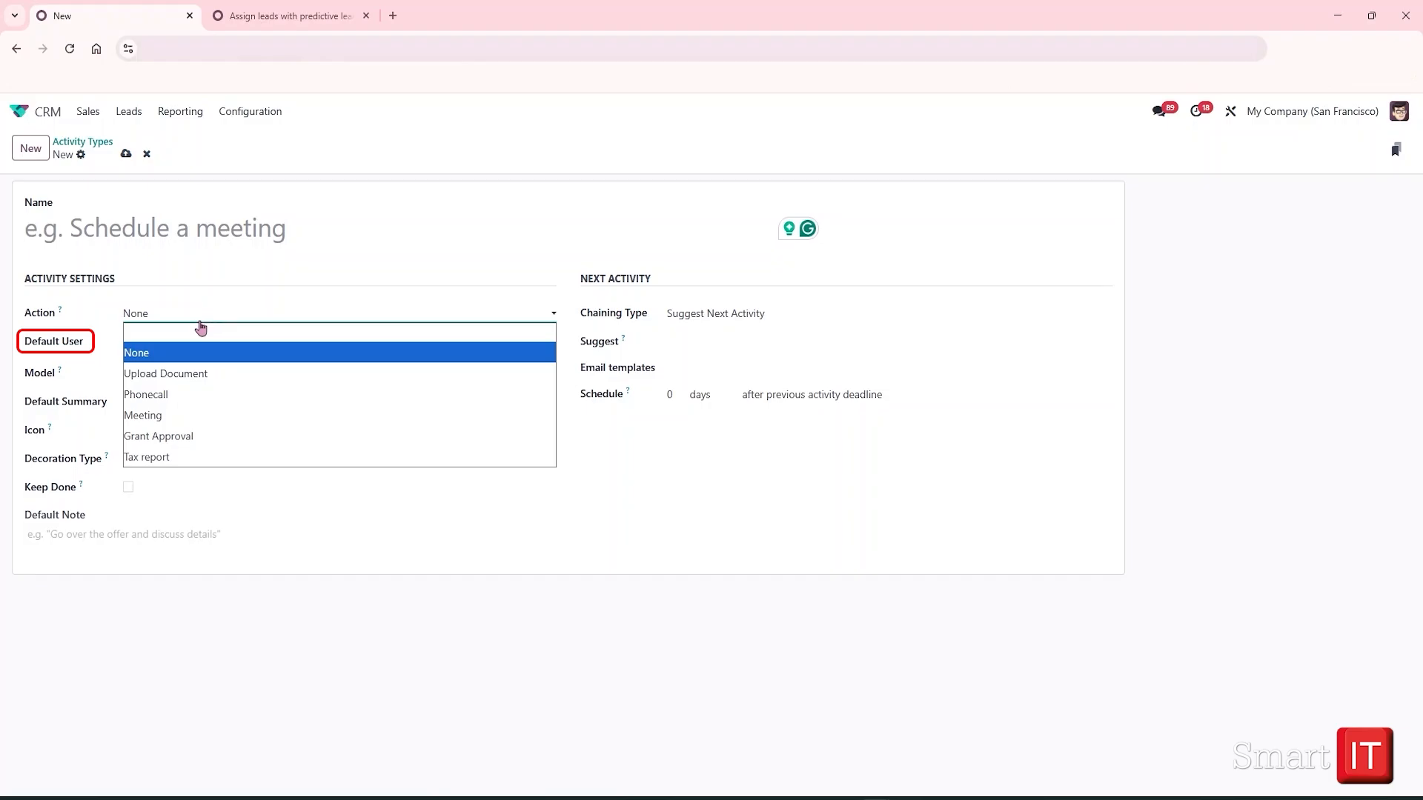
{"action": "left_click", "coordinate": [207, 325]}
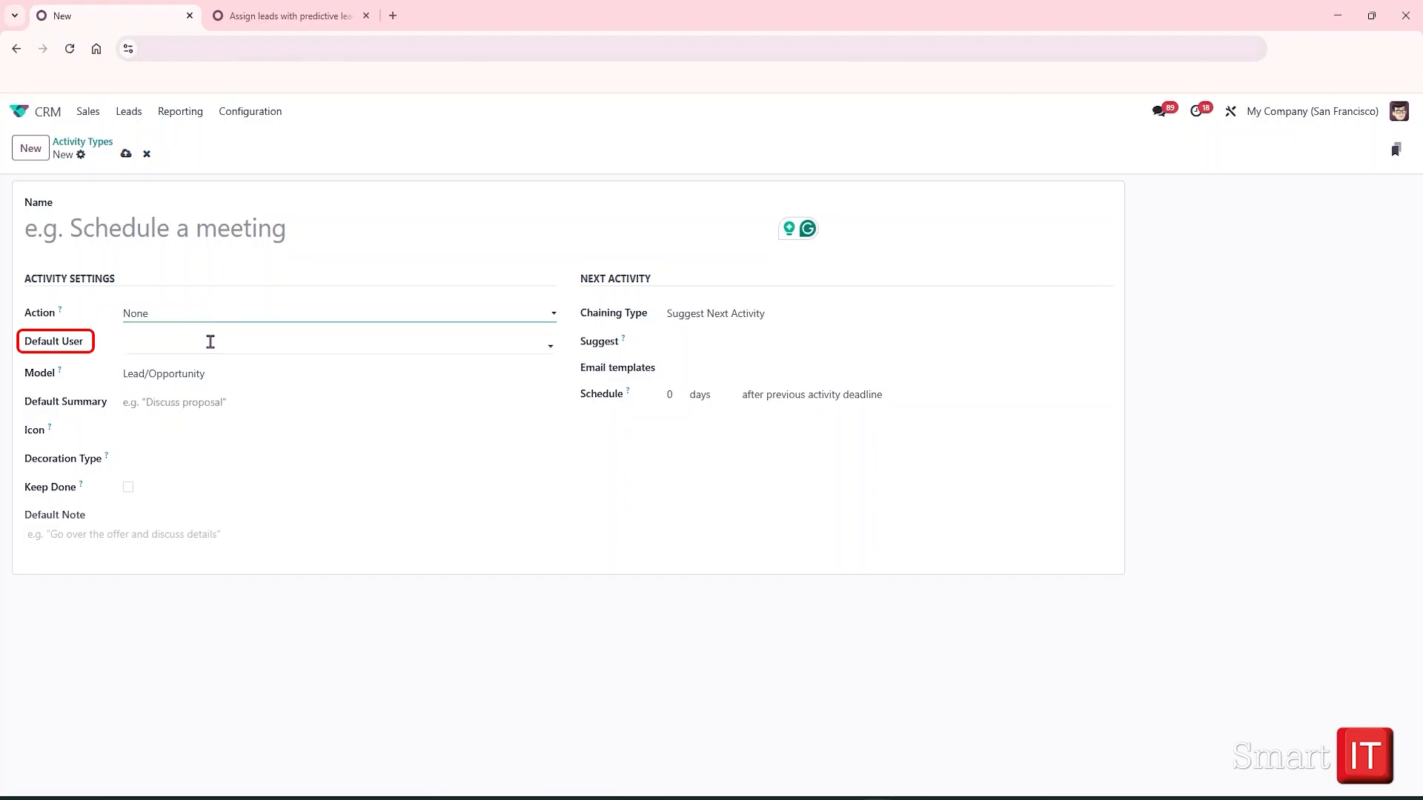
{"action": "left_click", "coordinate": [210, 341]}
{"action": "left_click", "coordinate": [210, 342]}
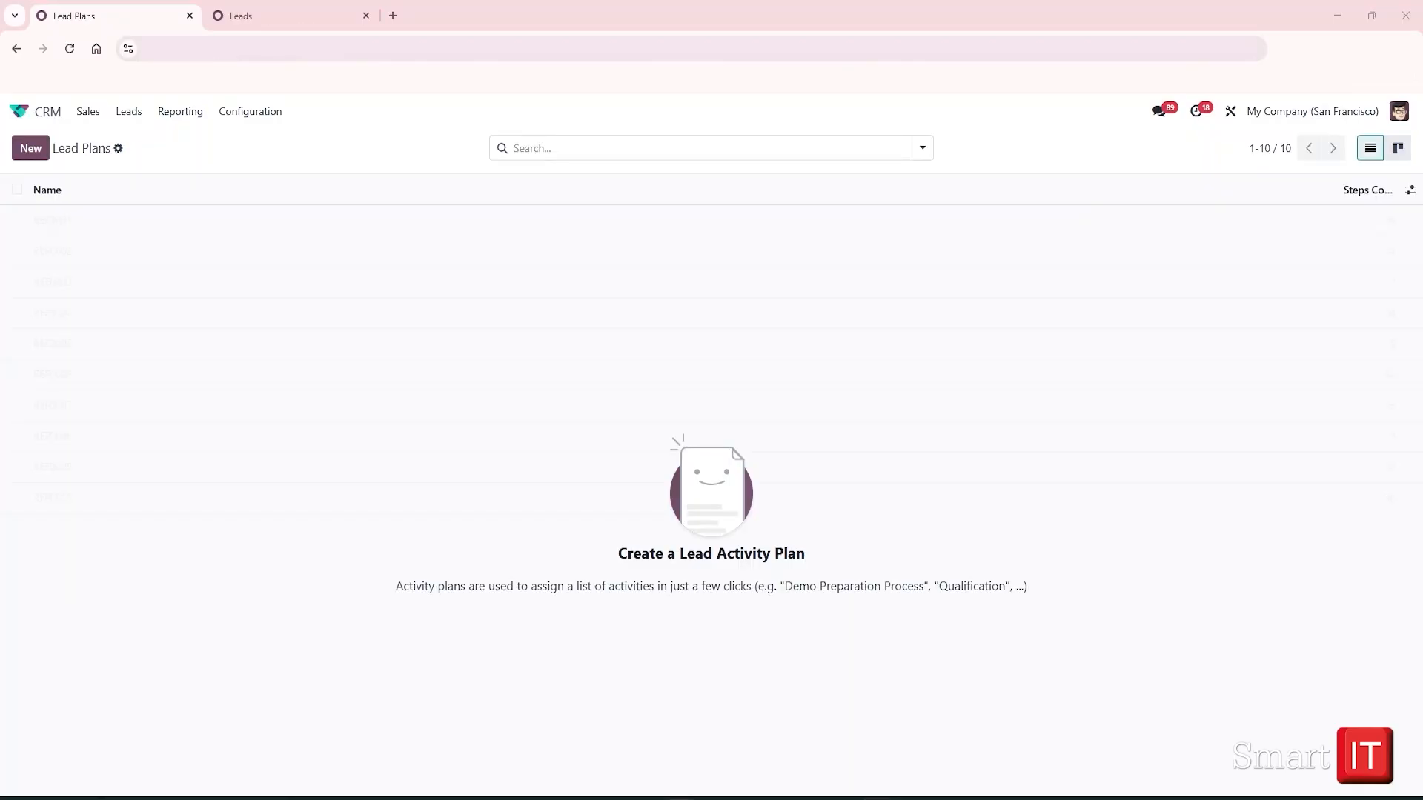
Review the CRM tags list and the tags assigned to records in the leads list
{"action": "left_click", "coordinate": [252, 113]}
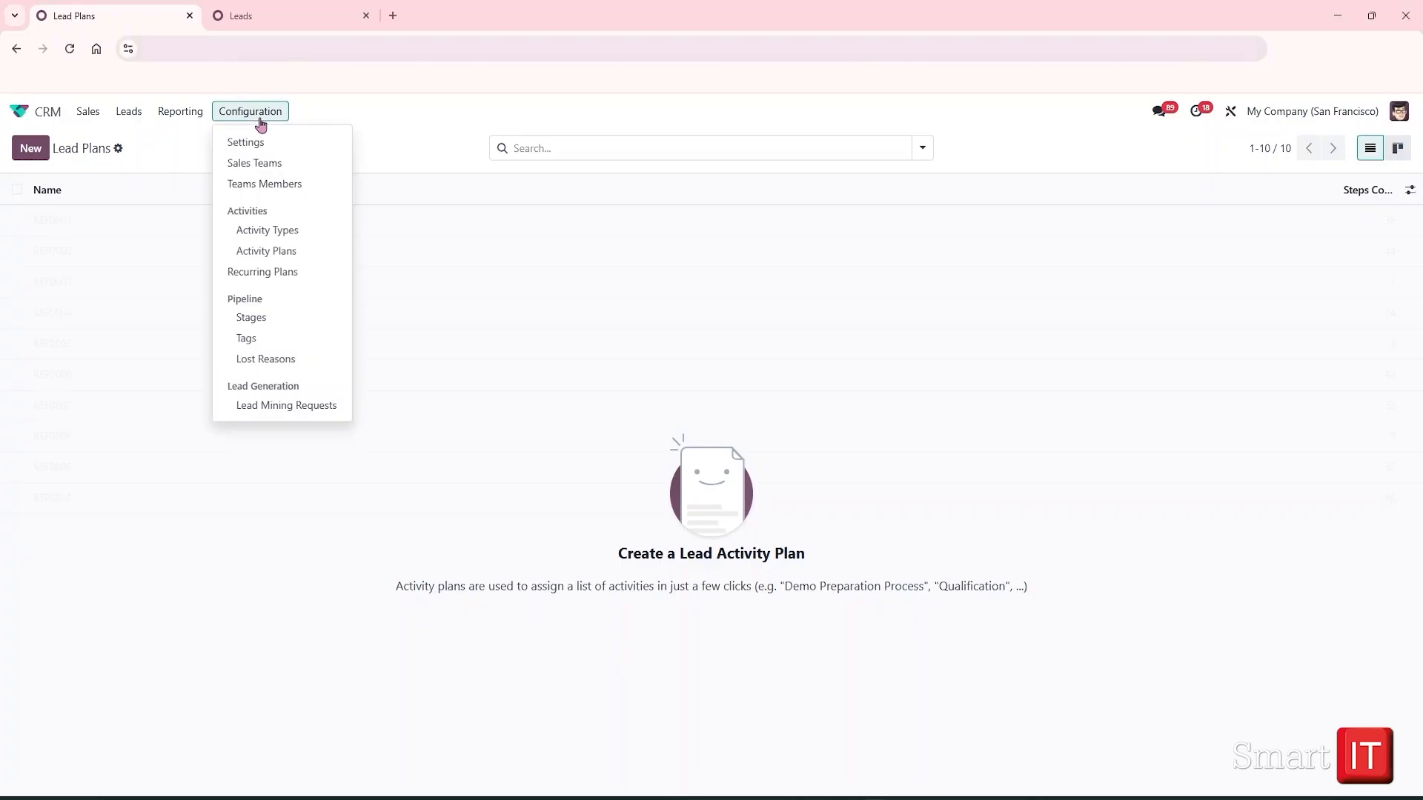
{"action": "left_click", "coordinate": [278, 345]}
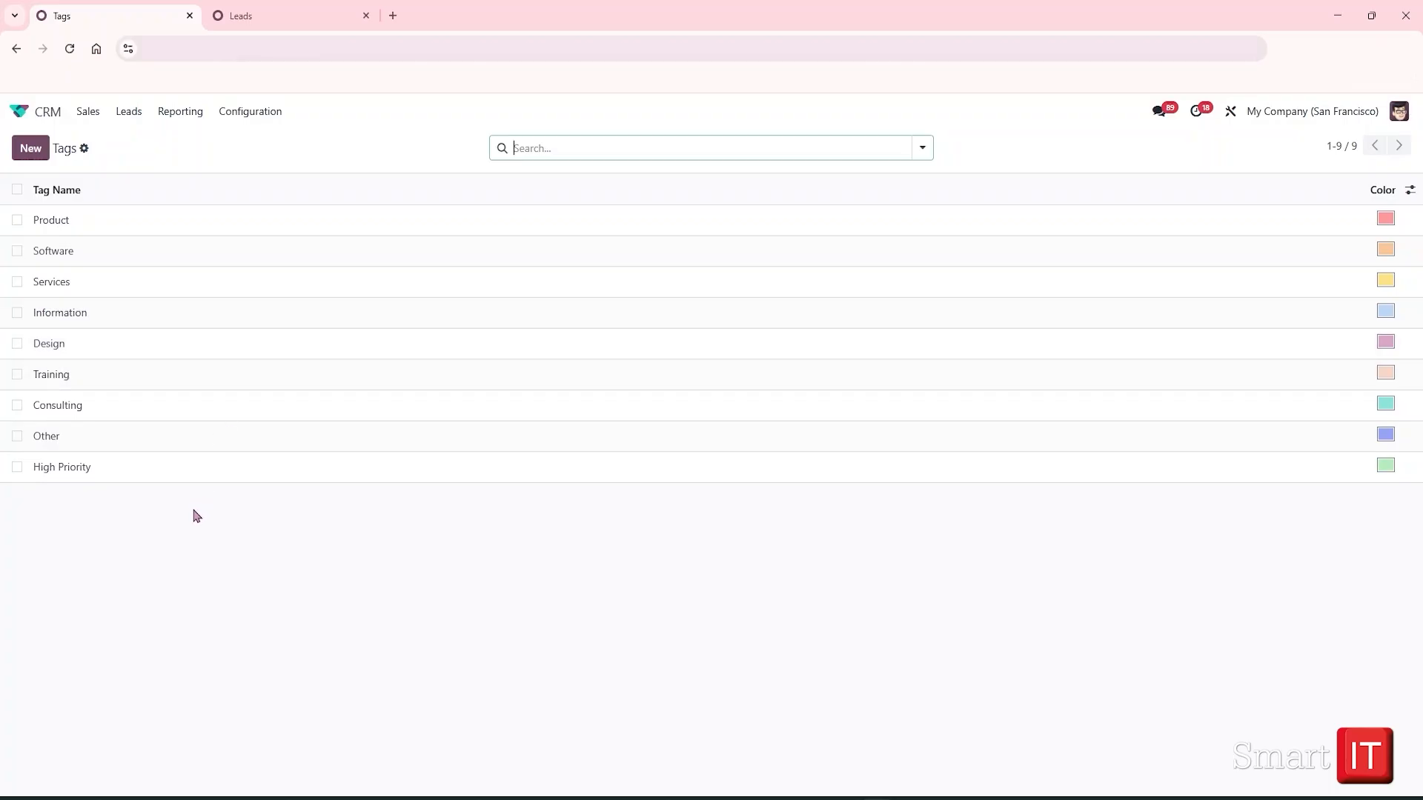
{"action": "left_click", "coordinate": [273, 12]}
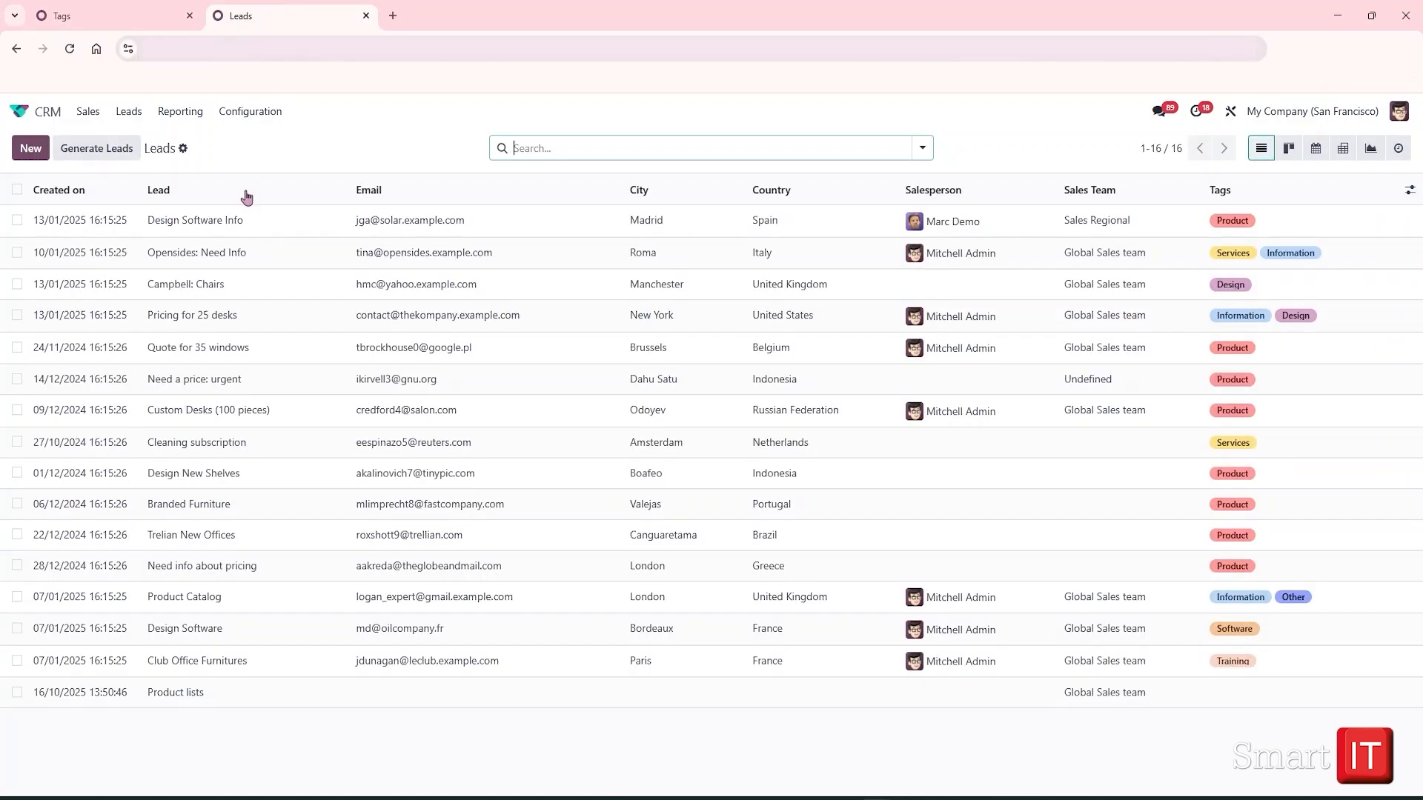
Add the Information tag and a newly created "Furniture" tag to the Manchester chairs lead
{"action": "left_click", "coordinate": [220, 292]}
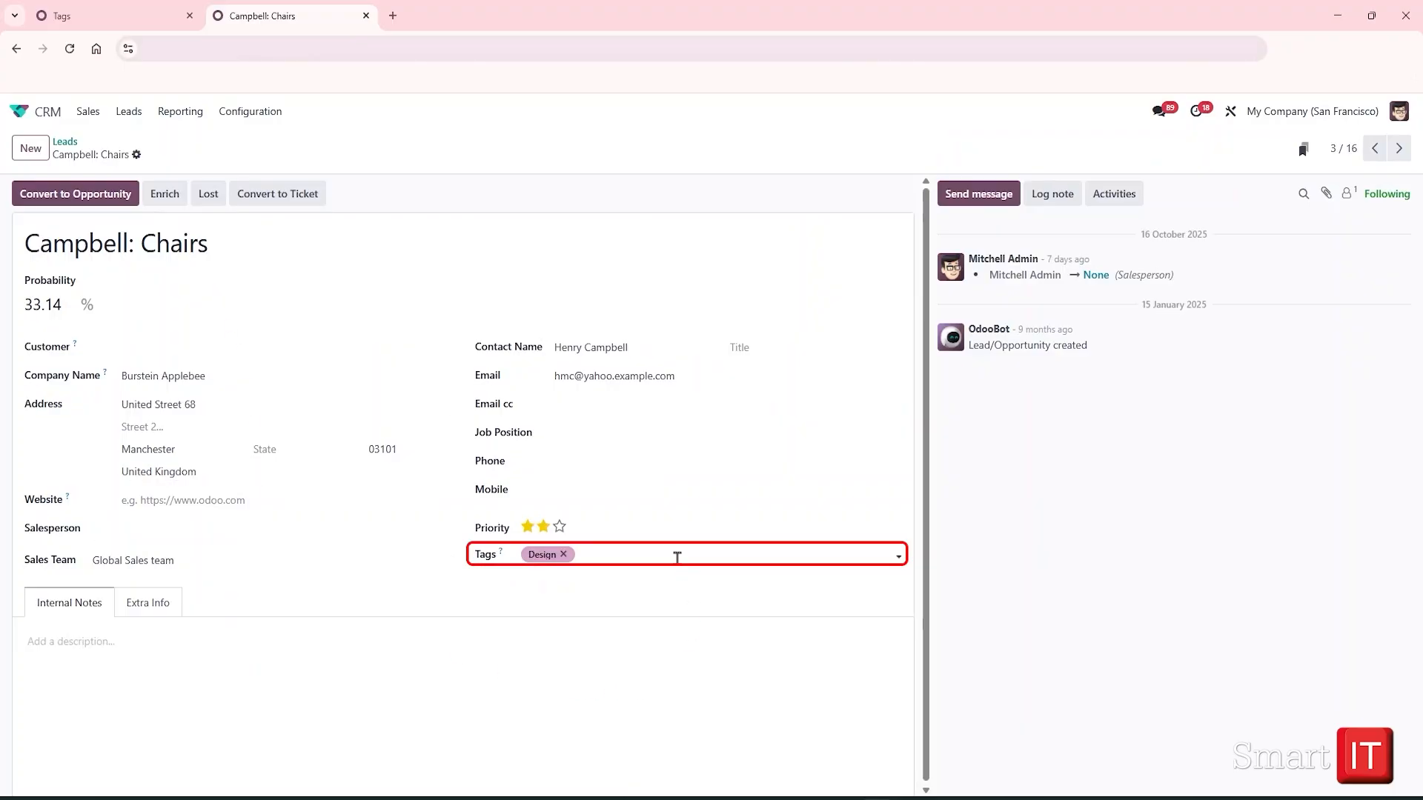
{"action": "left_click", "coordinate": [674, 553]}
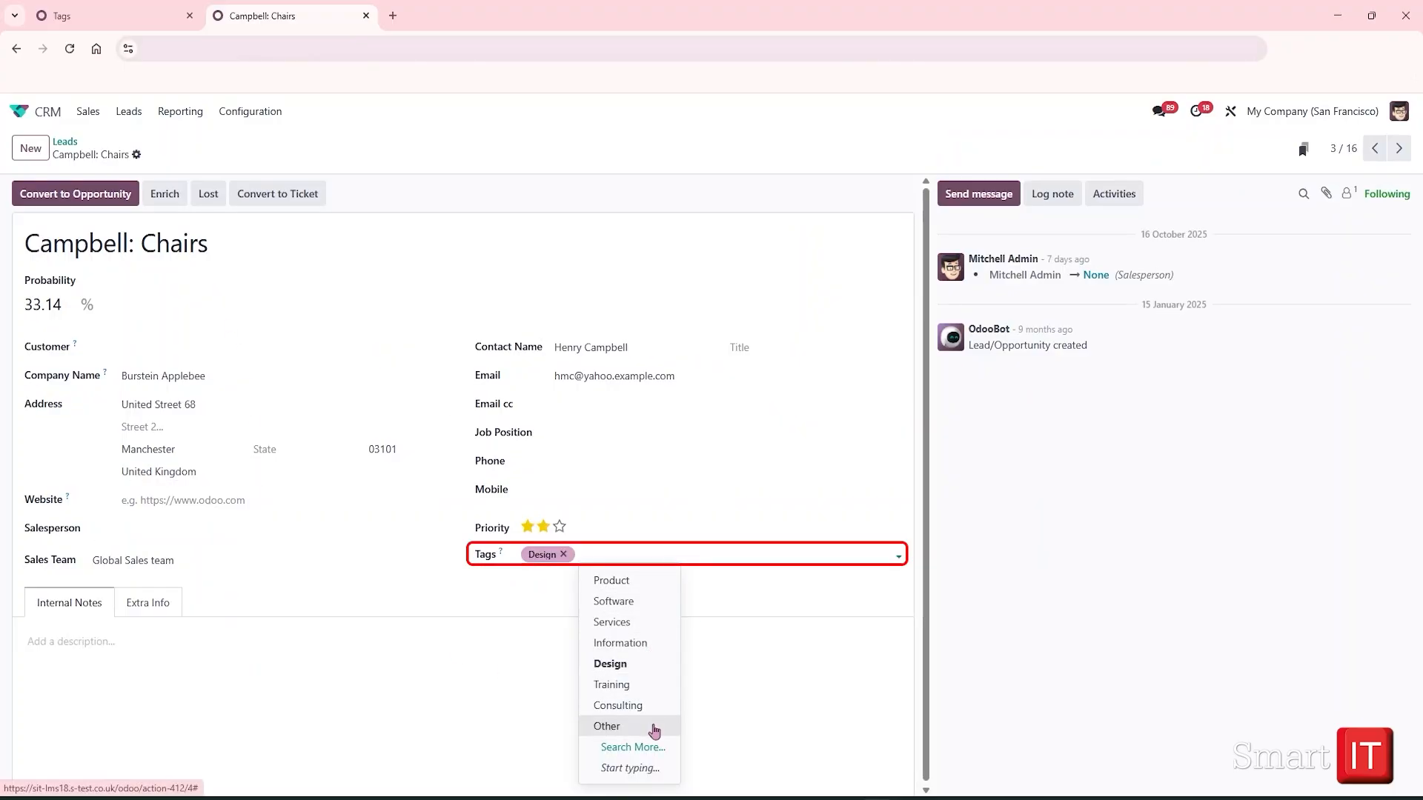
{"action": "left_click", "coordinate": [638, 645]}
{"action": "left_click", "coordinate": [681, 556]}
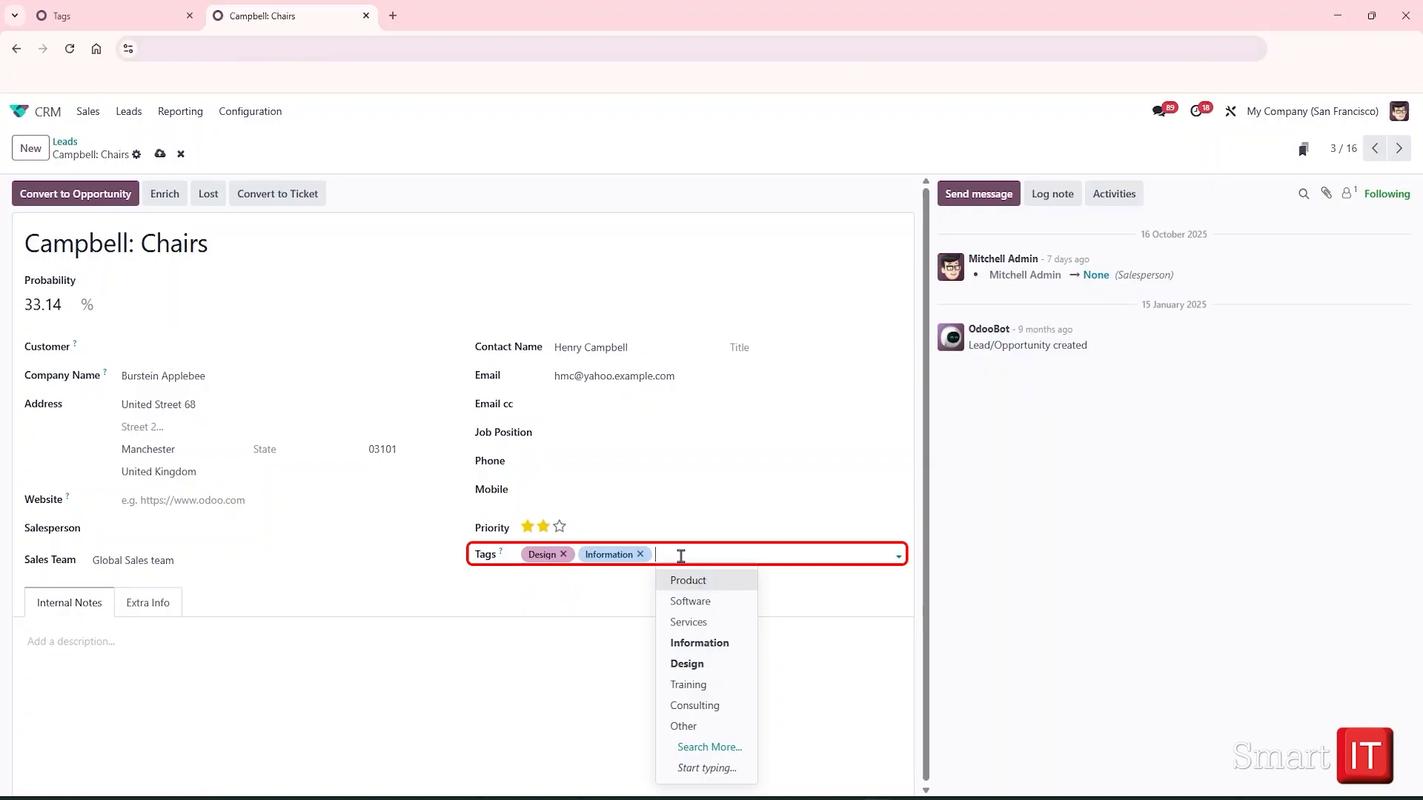
{"action": "type", "text": "Furniture"}
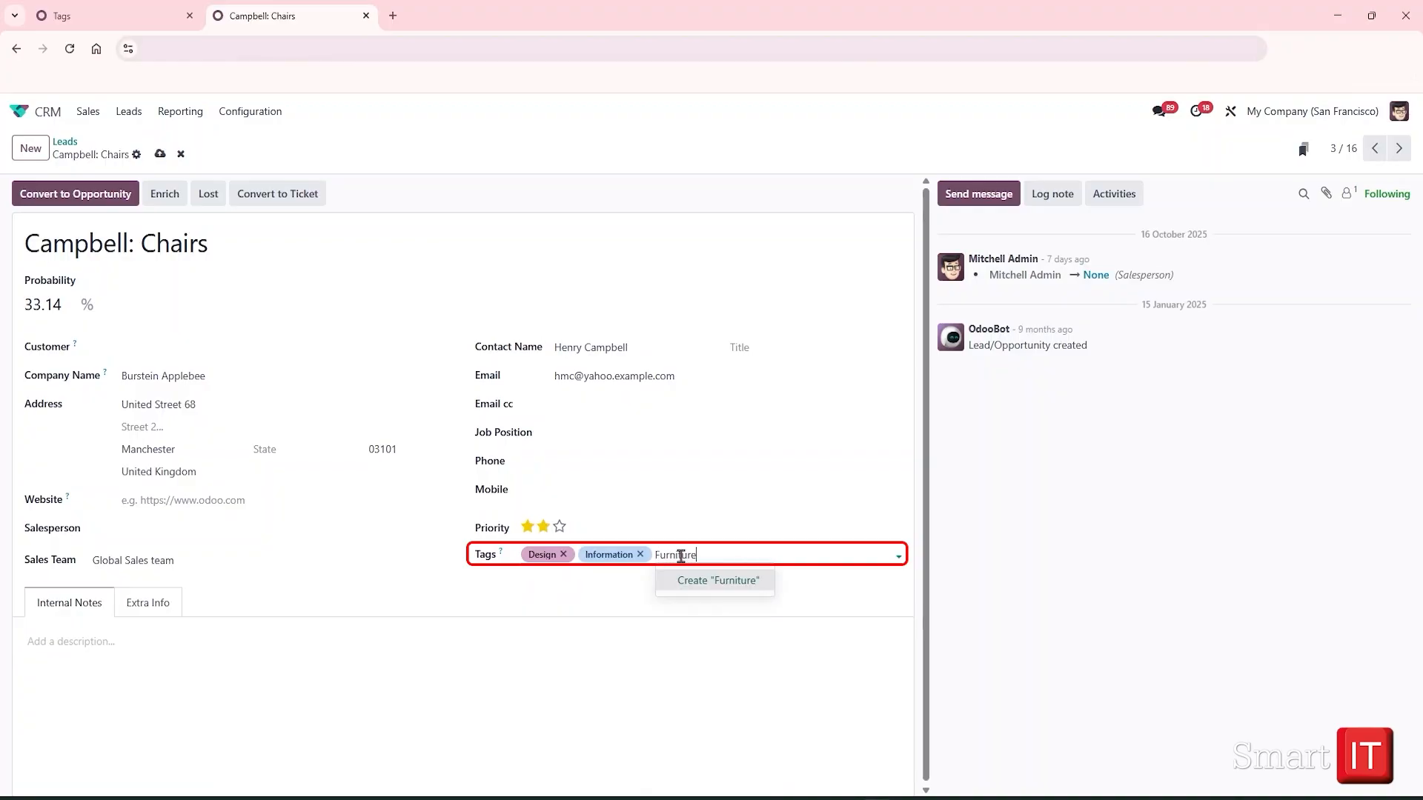
{"action": "key", "text": "Return"}
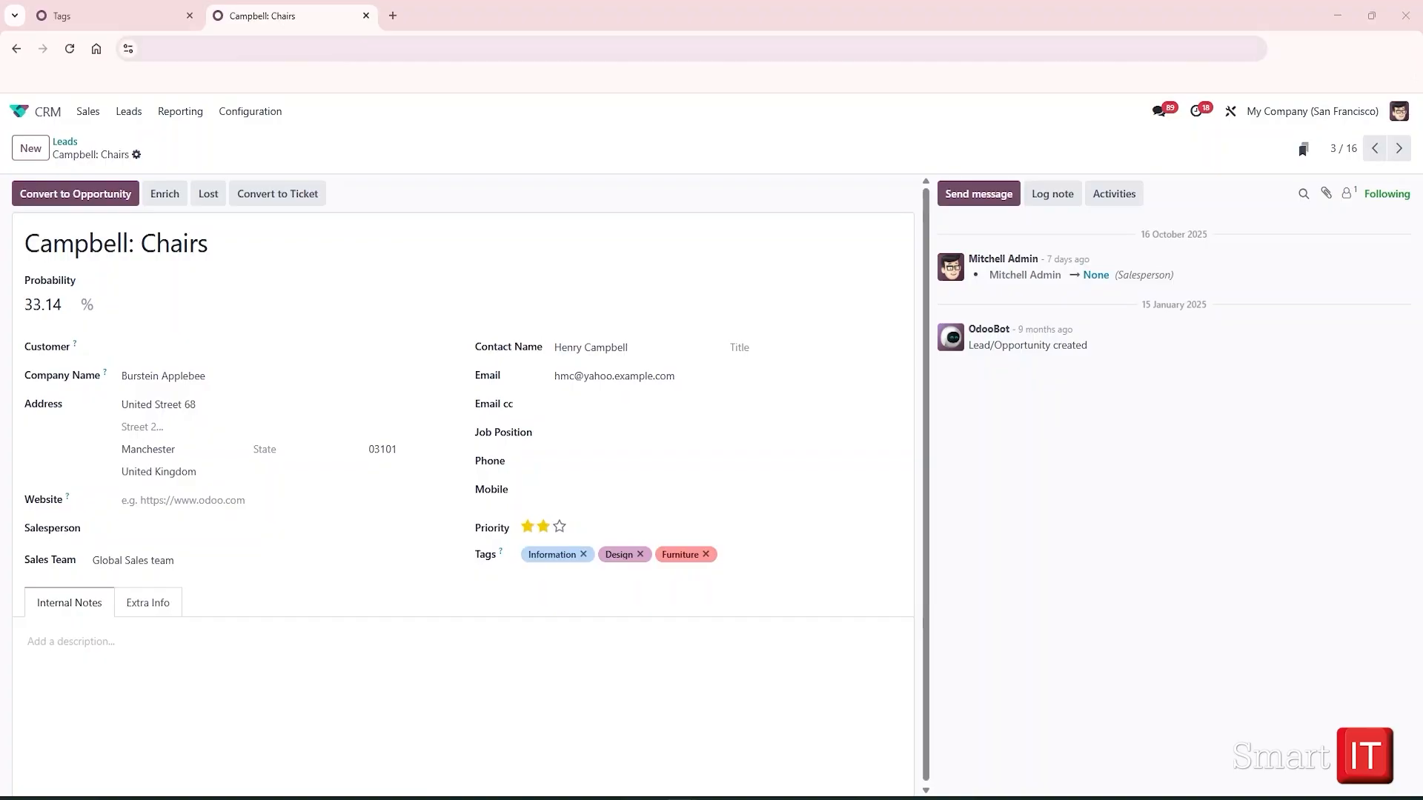
Return to the leads list, group it by Tags to review the groups, and remove the grouping
{"action": "left_click", "coordinate": [65, 142]}
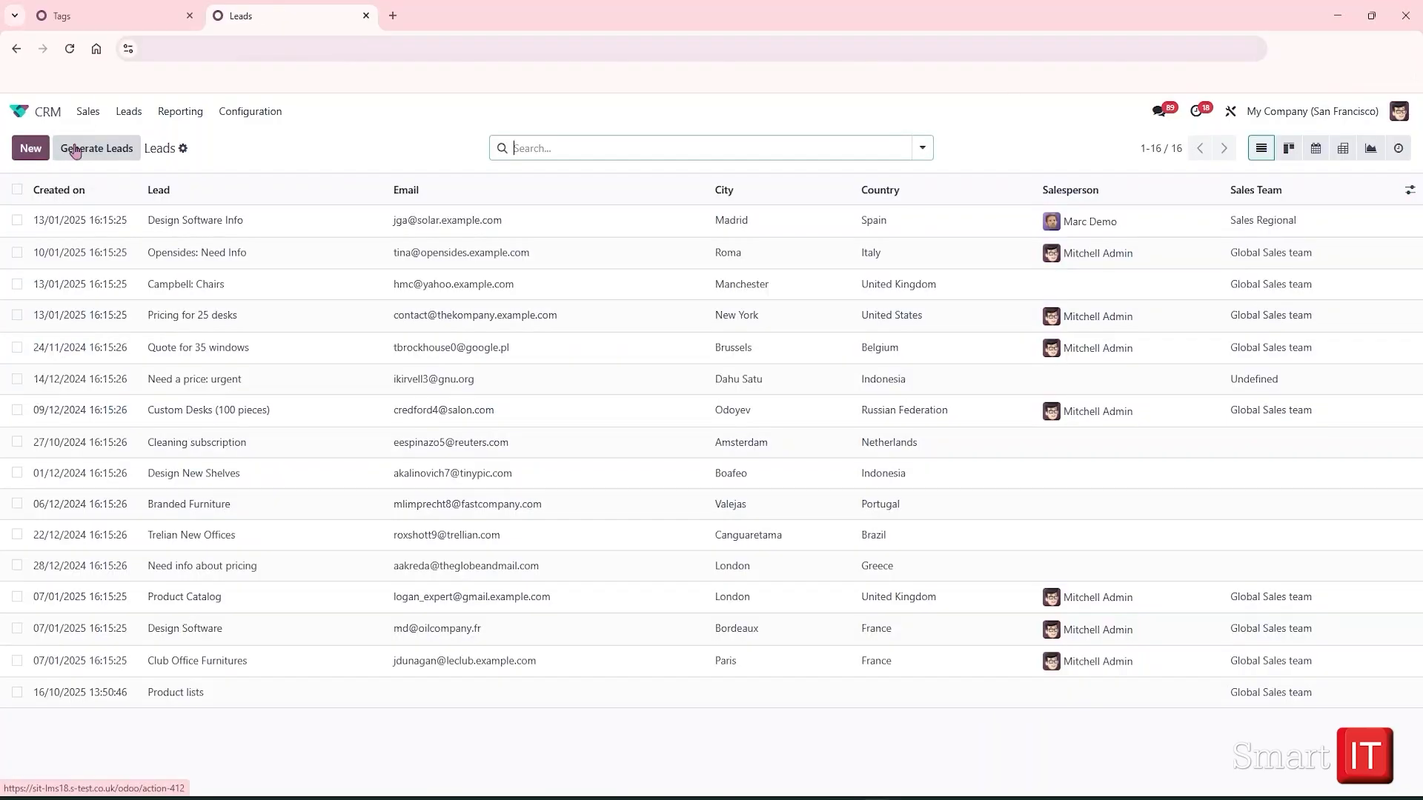
{"action": "left_click", "coordinate": [923, 147]}
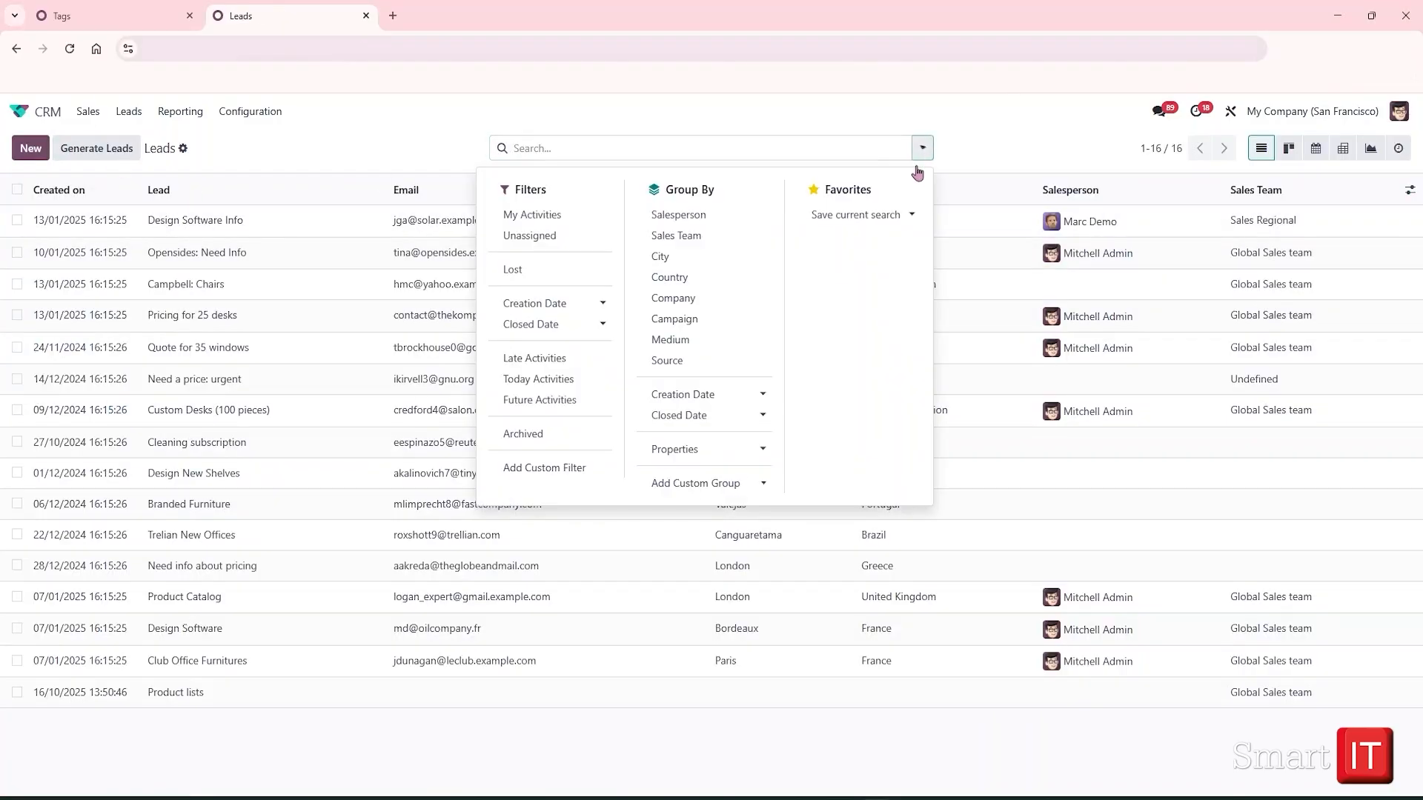
{"action": "left_click", "coordinate": [719, 485]}
{"action": "key", "text": "t"}
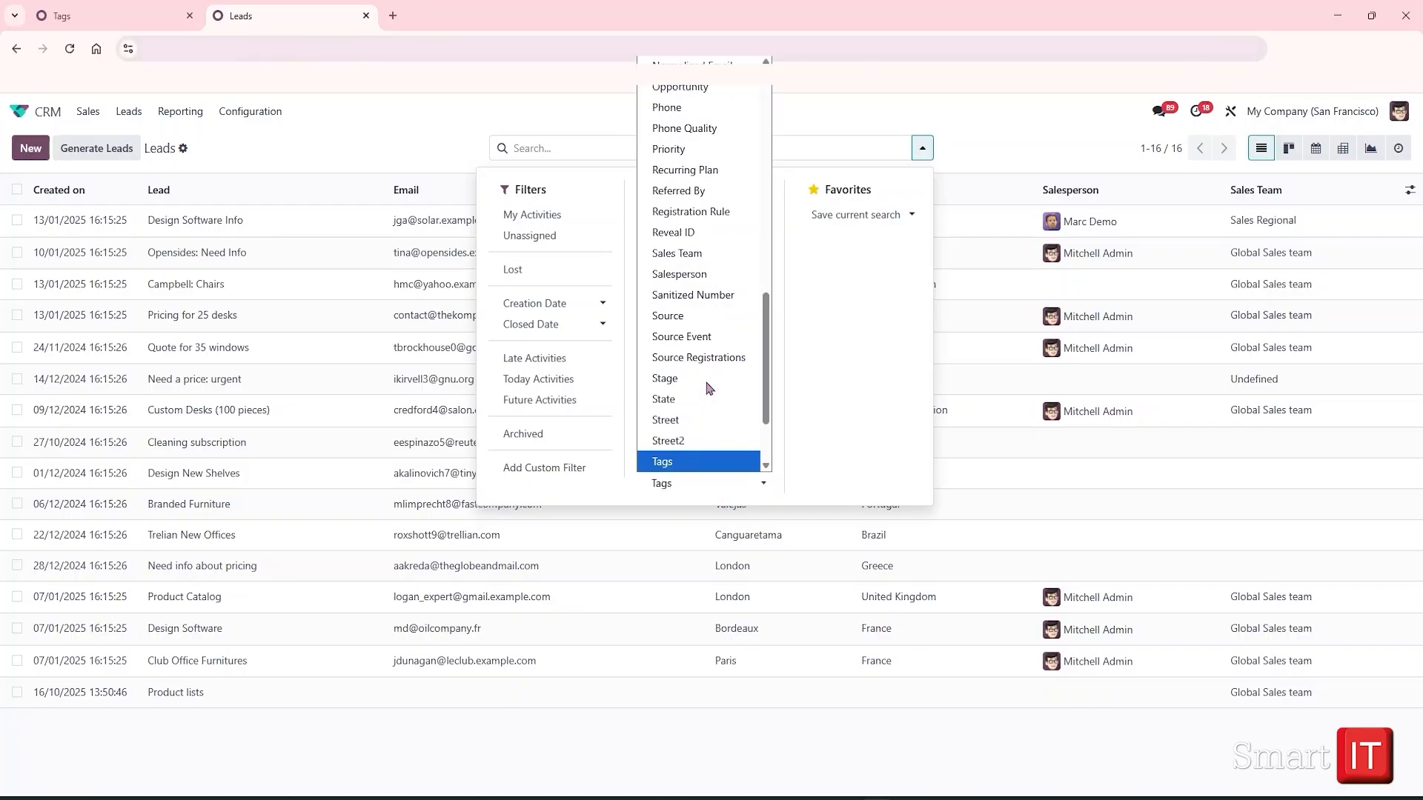
{"action": "left_click", "coordinate": [950, 123]}
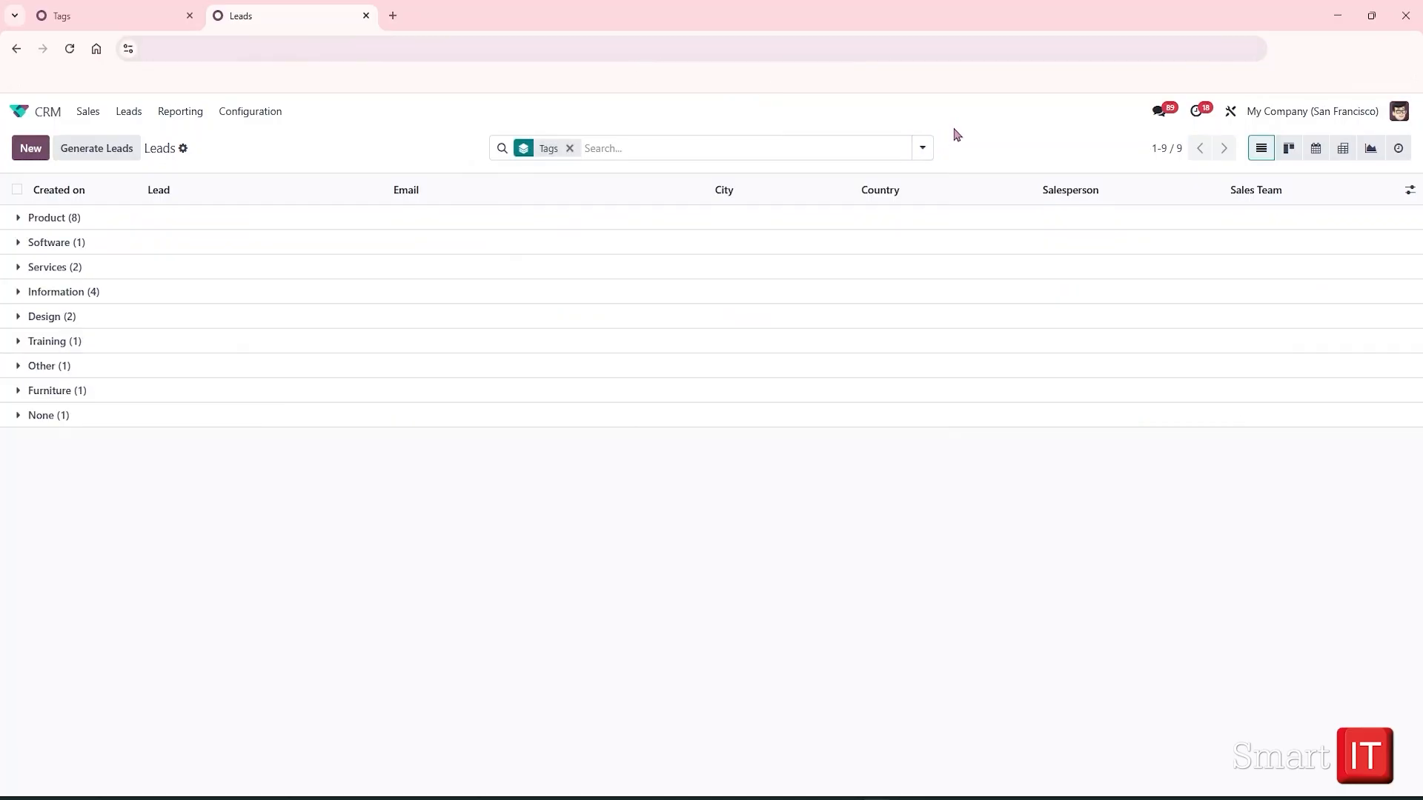
{"action": "left_click", "coordinate": [569, 148]}
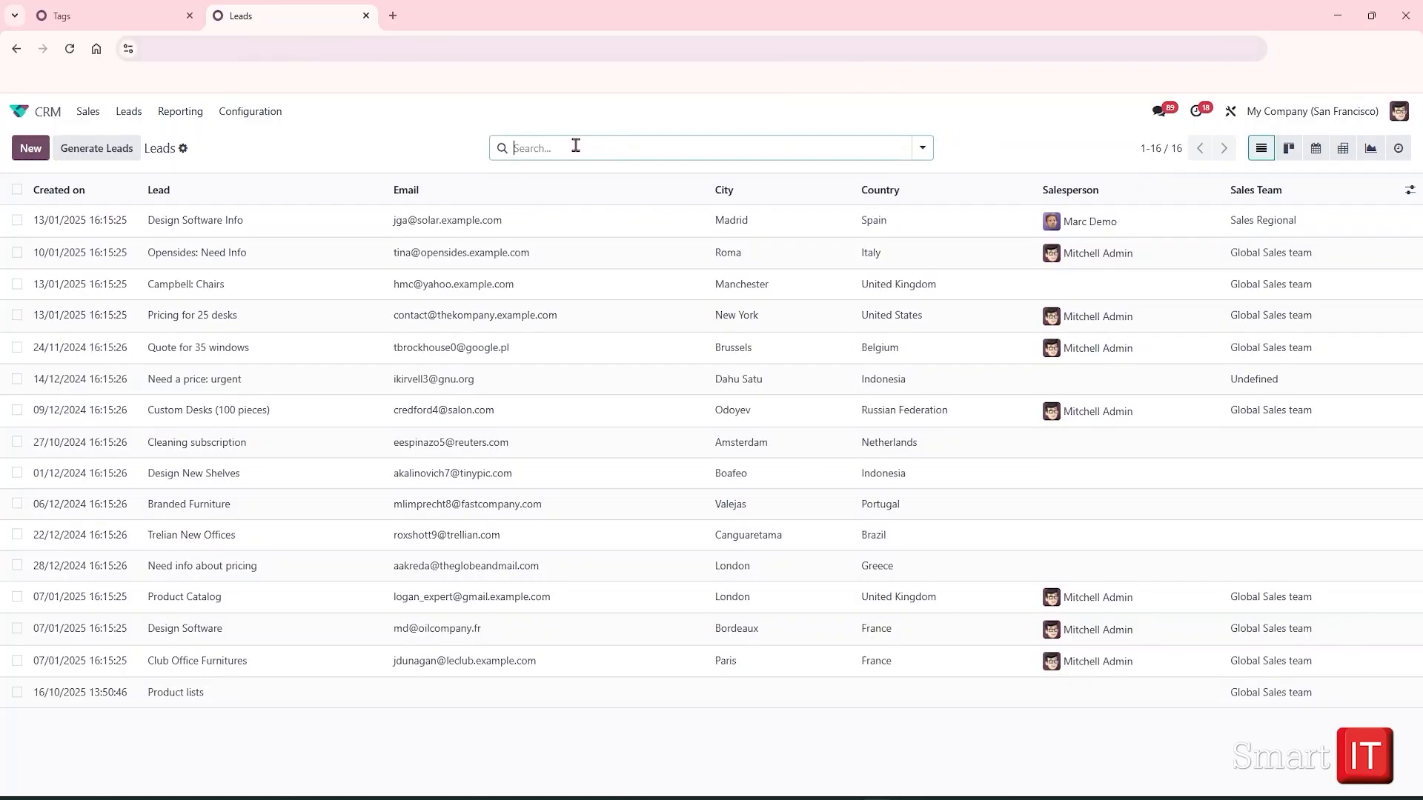
Show the Tags column in the leads list
{"action": "left_click", "coordinate": [1410, 193]}
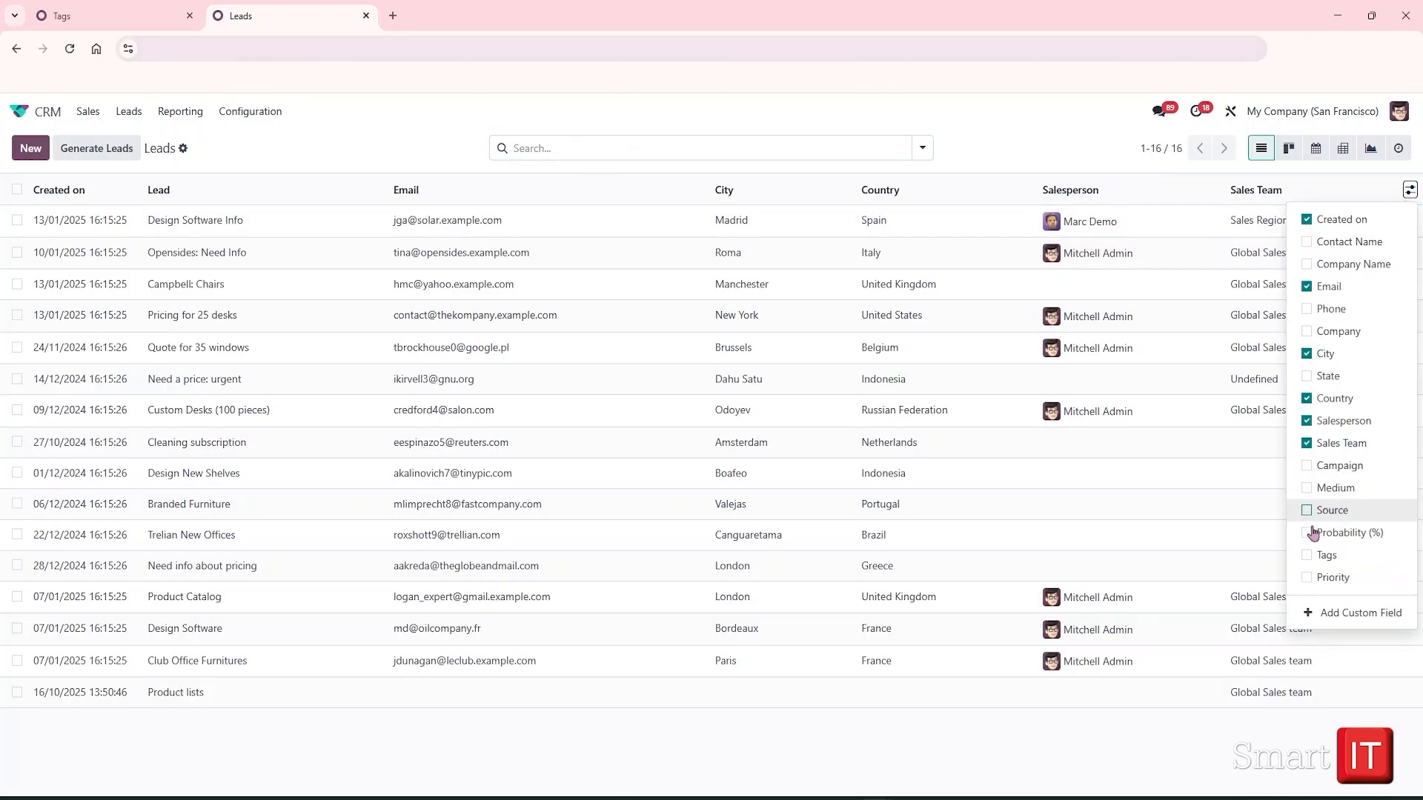
{"action": "left_click", "coordinate": [1308, 556]}
{"action": "key", "text": "Escape"}
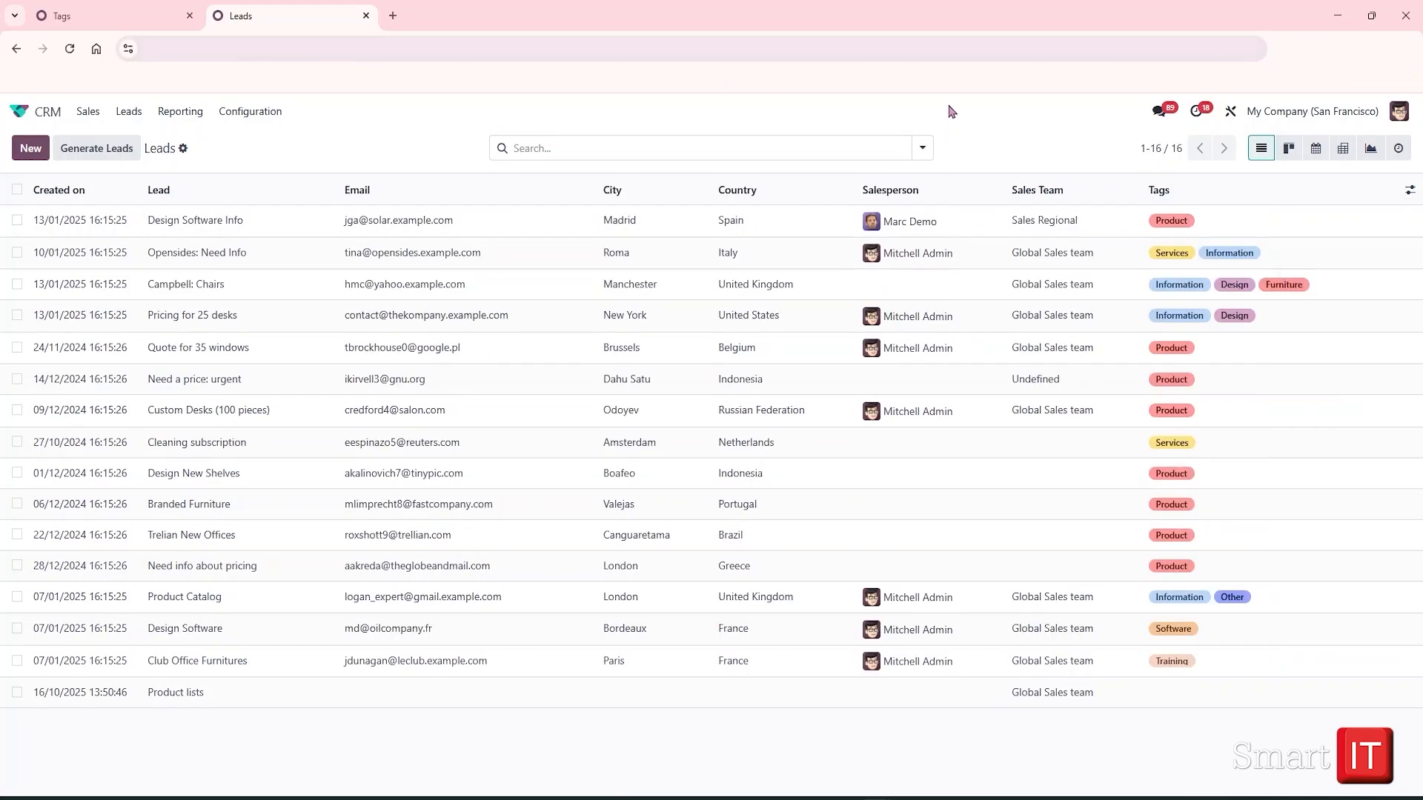
Filter the leads list by tag, searching for "Info" or "Furniture"
{"action": "left_click", "coordinate": [680, 149]}
{"action": "type", "text": "Info"}
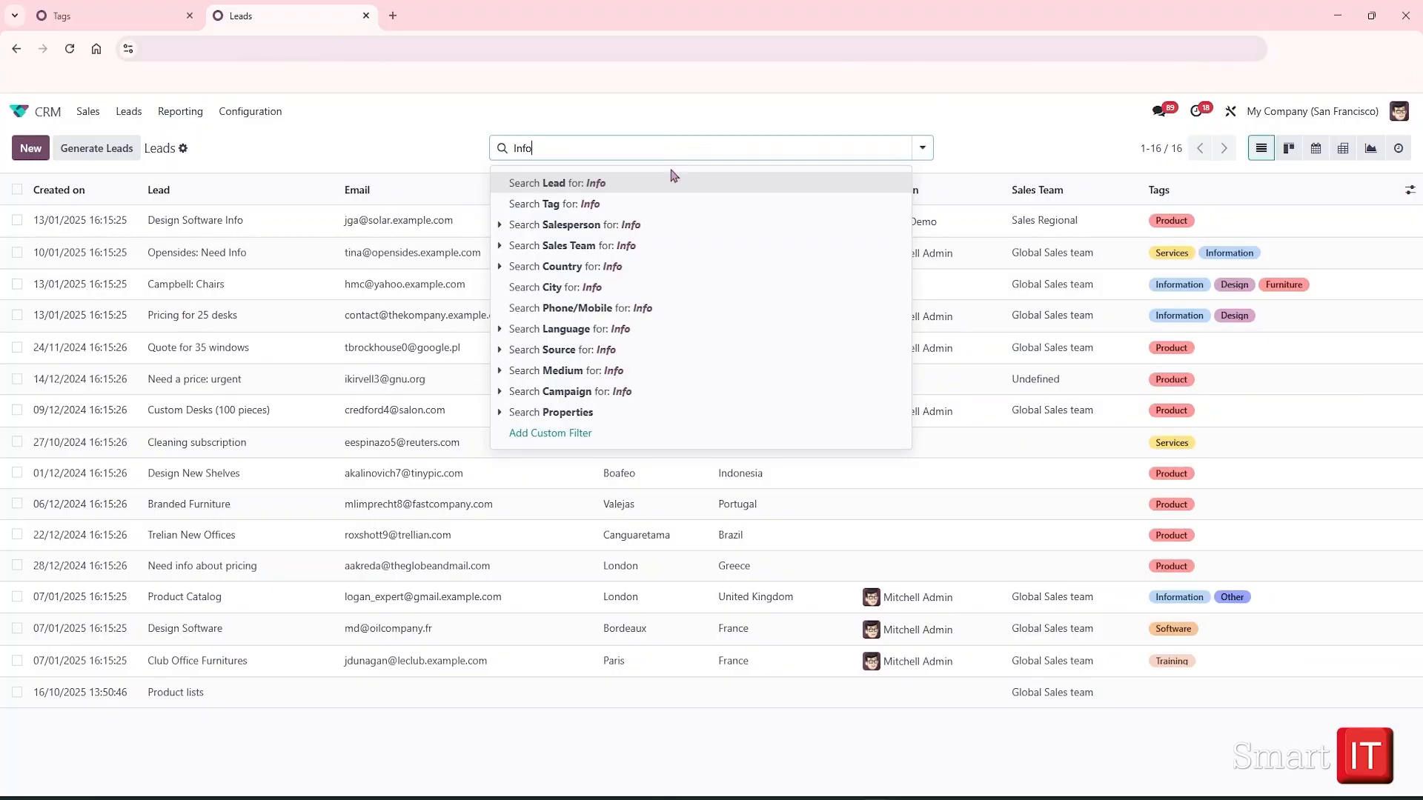
{"action": "left_click", "coordinate": [639, 204]}
{"action": "type", "text": "Furniture"}
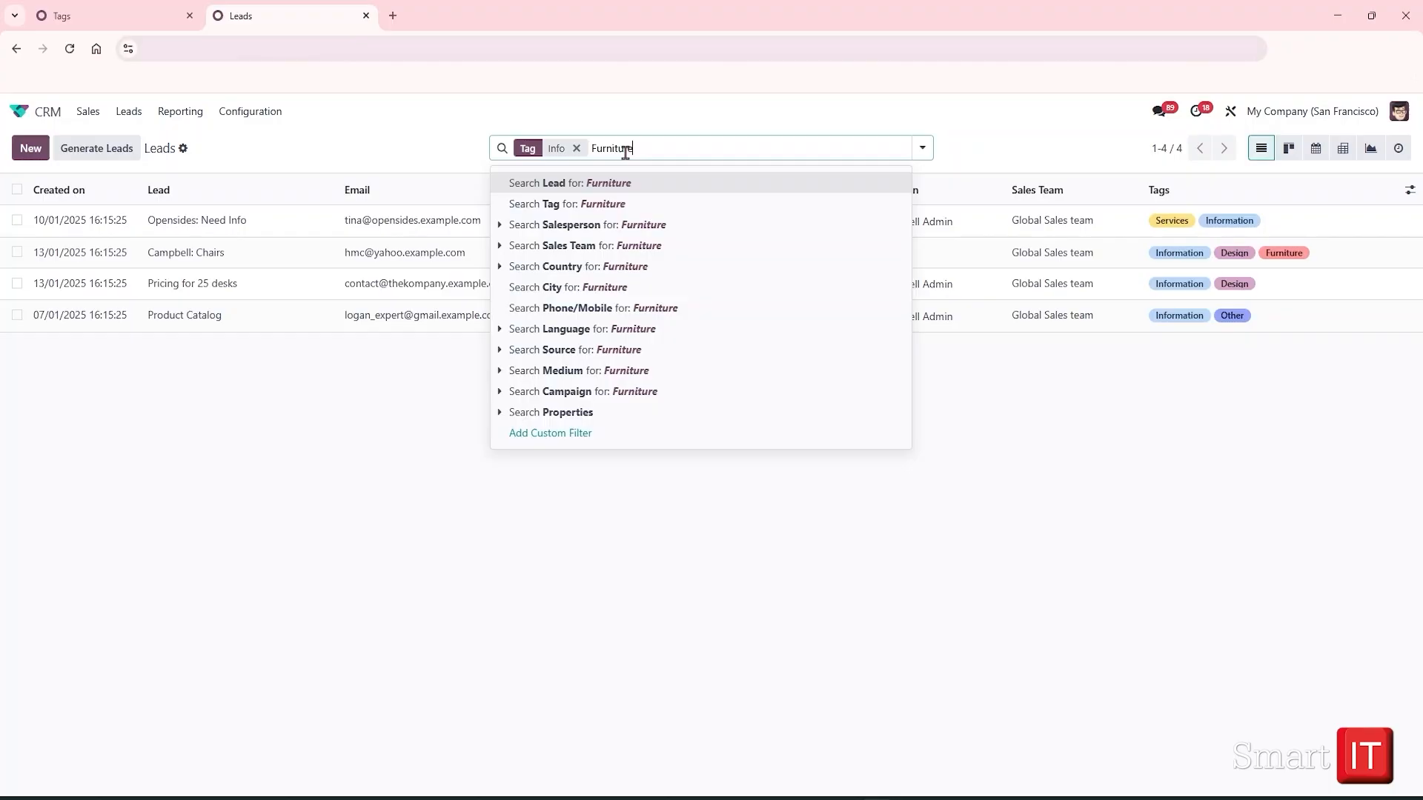
{"action": "left_click", "coordinate": [588, 203]}
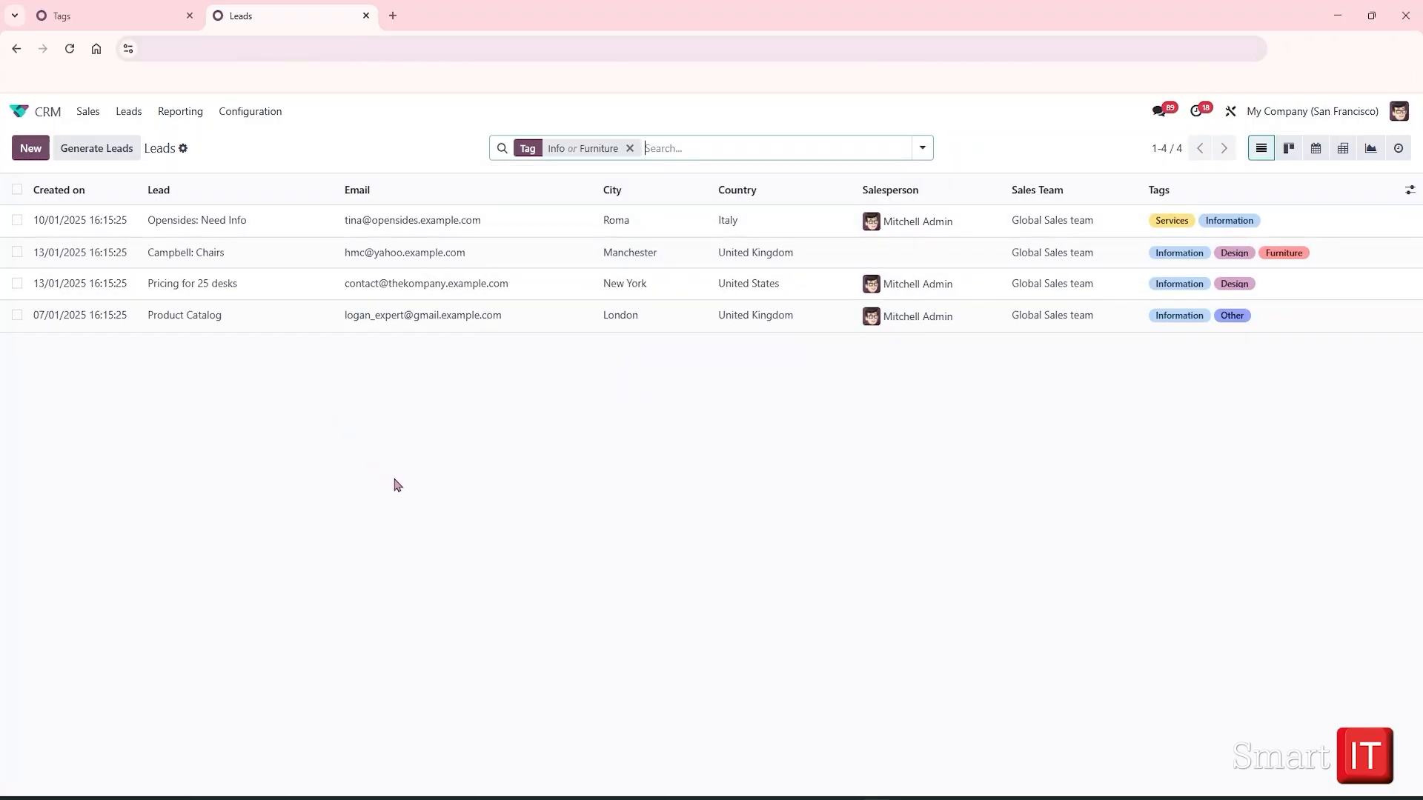
Examine the options for saving the current search as a favourite, and clear the tag filter
{"action": "left_click", "coordinate": [922, 148]}
{"action": "left_click", "coordinate": [864, 214]}
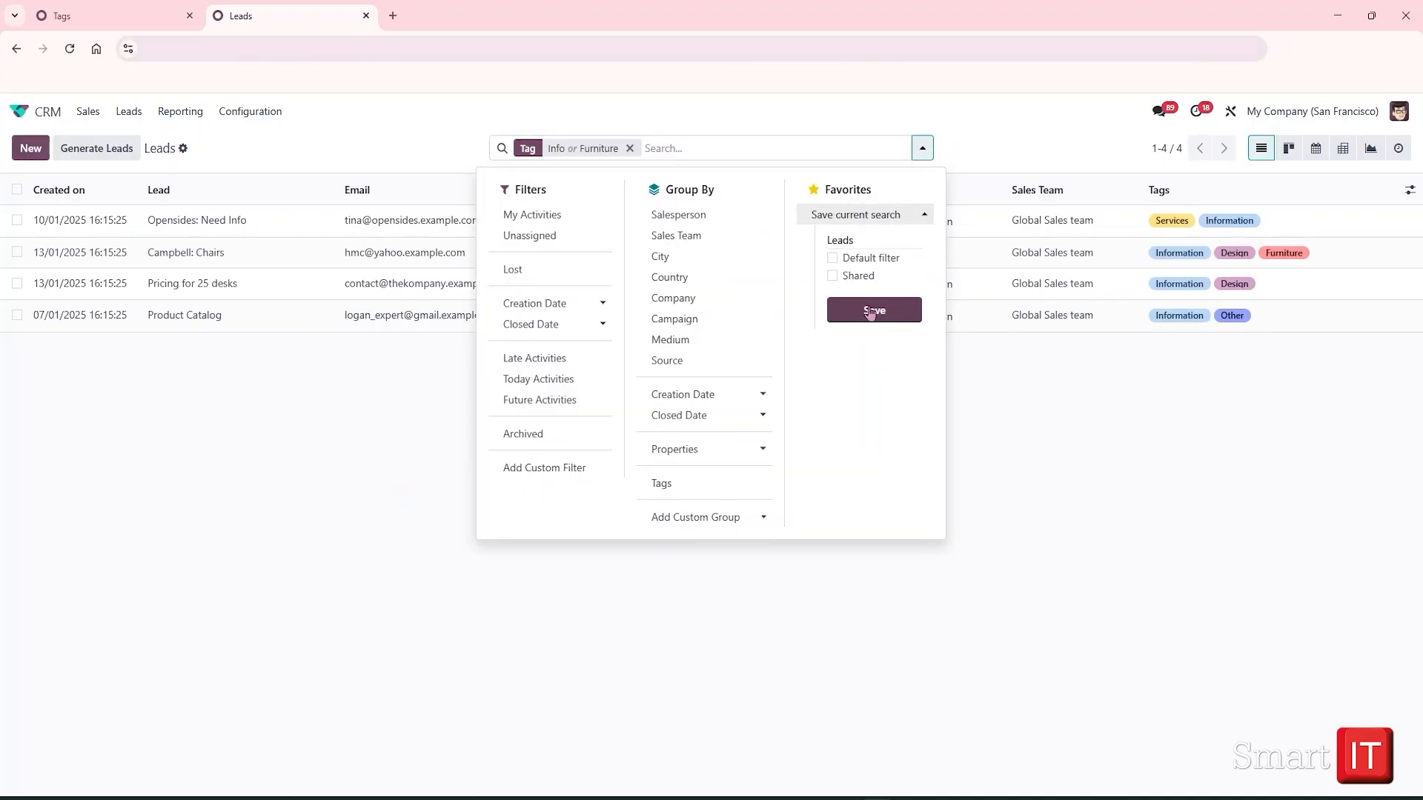
{"action": "left_click", "coordinate": [963, 493]}
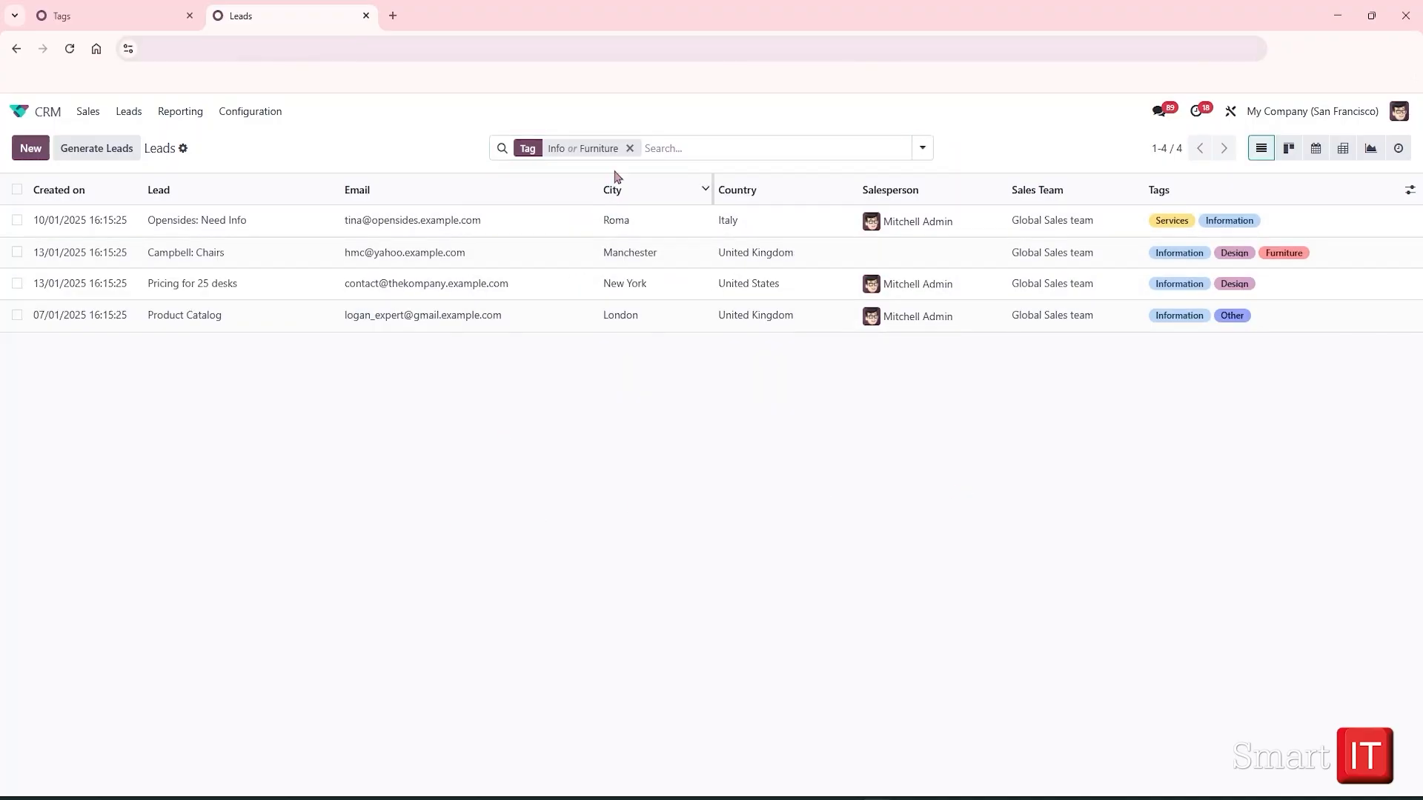
{"action": "left_click", "coordinate": [629, 148]}
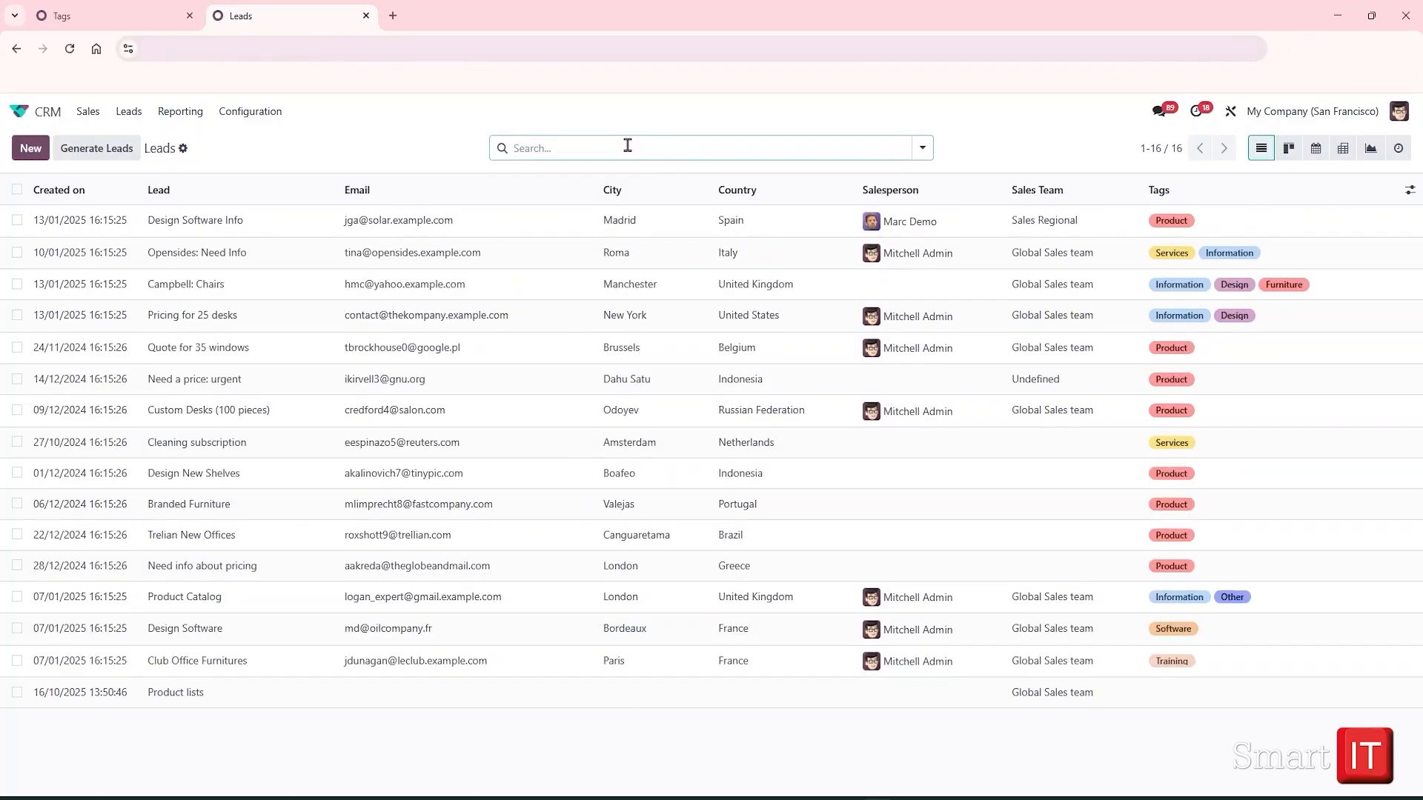
Leave the leads list and open the configured Lost Reasons list for review
{"action": "left_click", "coordinate": [119, 16]}
{"action": "left_click", "coordinate": [67, 52]}
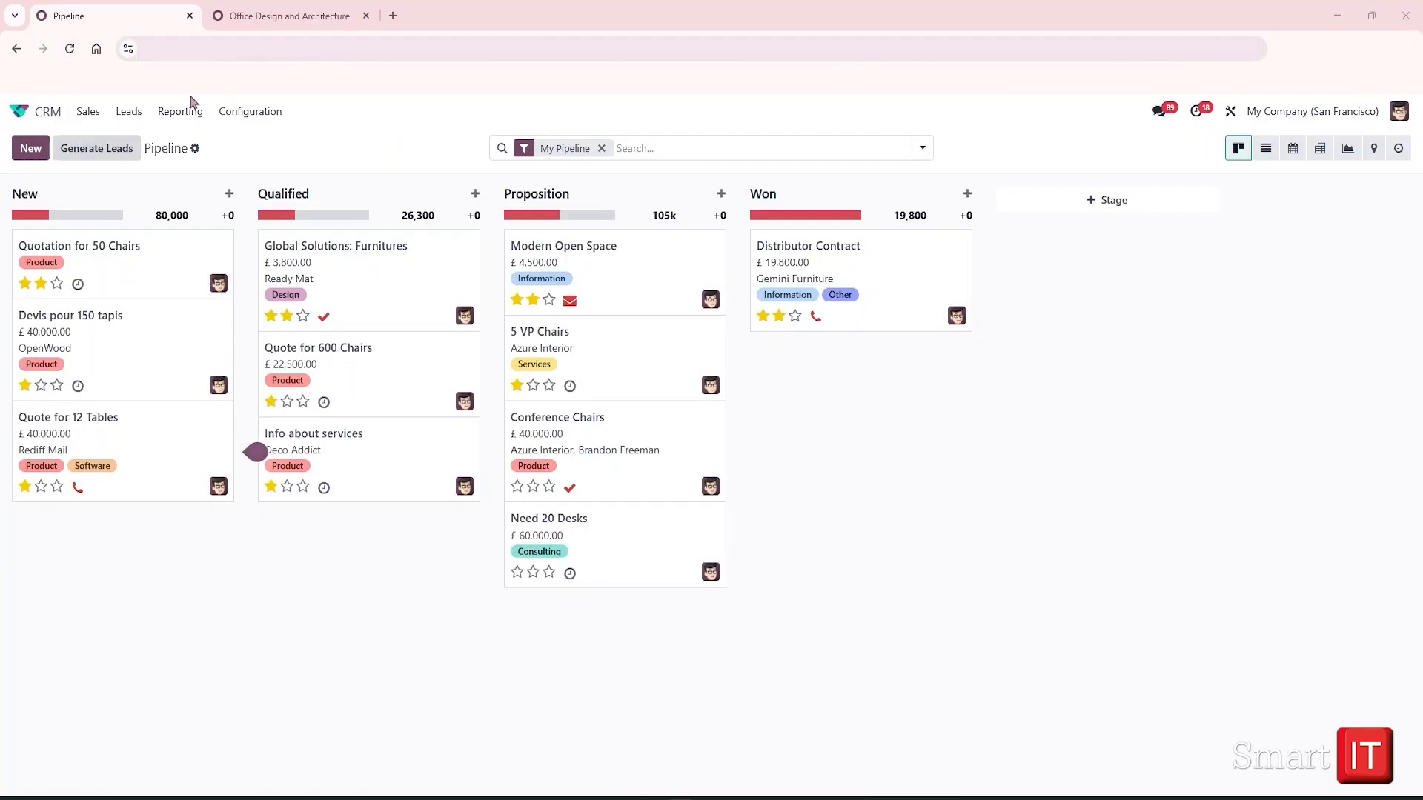
{"action": "left_click", "coordinate": [239, 111]}
{"action": "left_click", "coordinate": [274, 362]}
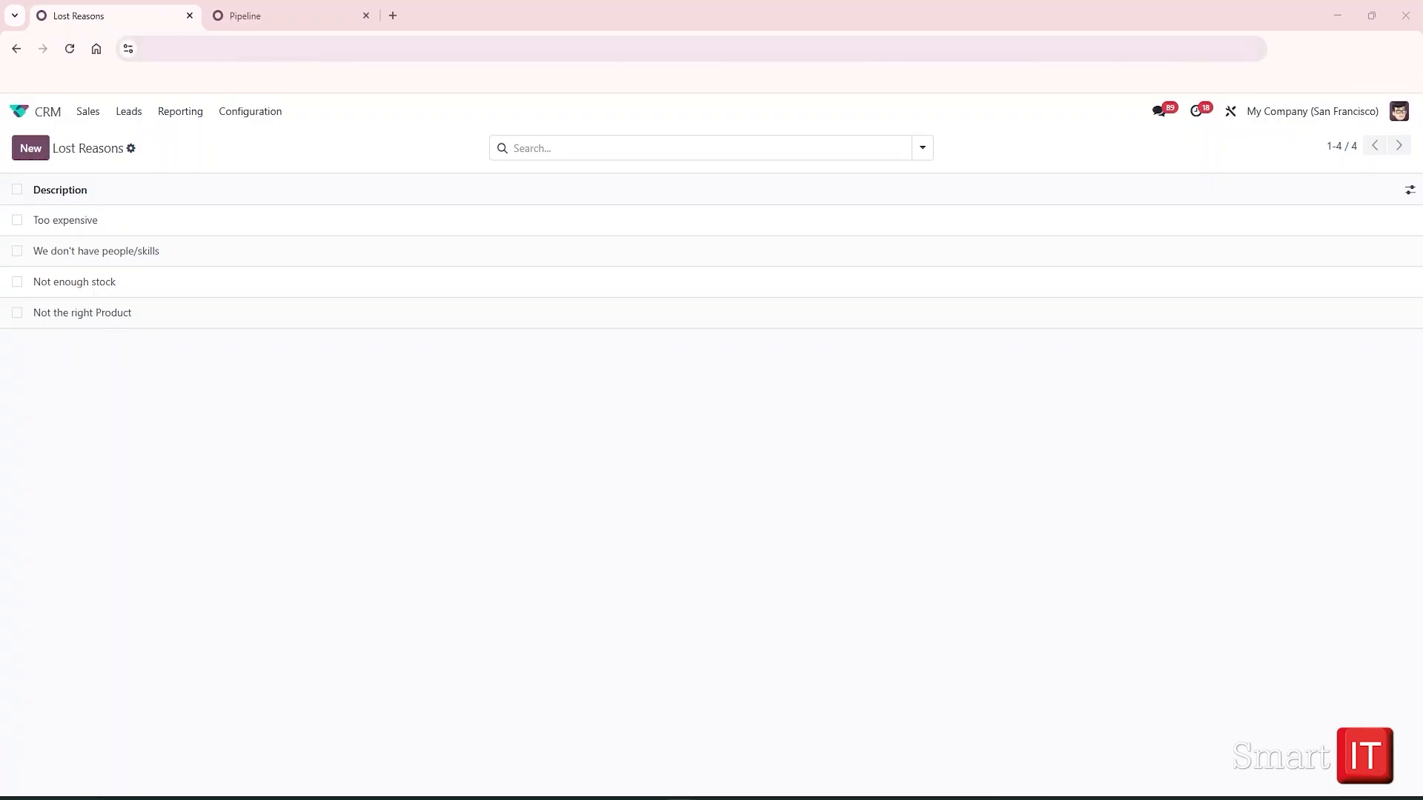
Open the "Office Design and Architecture" opportunity from the Proposition stage of the pipeline
{"action": "left_click", "coordinate": [92, 113]}
{"action": "left_click", "coordinate": [104, 141]}
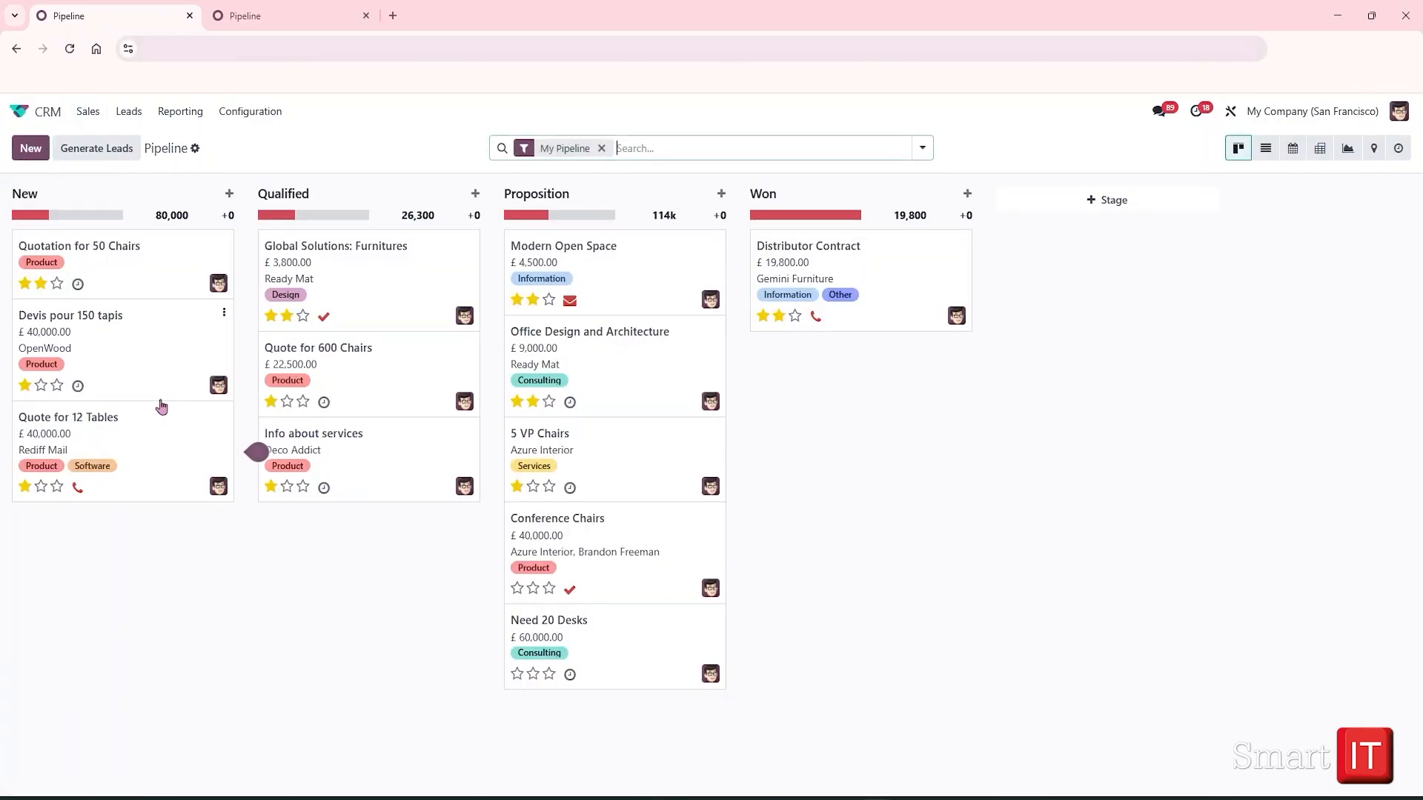
{"action": "left_click", "coordinate": [684, 369]}
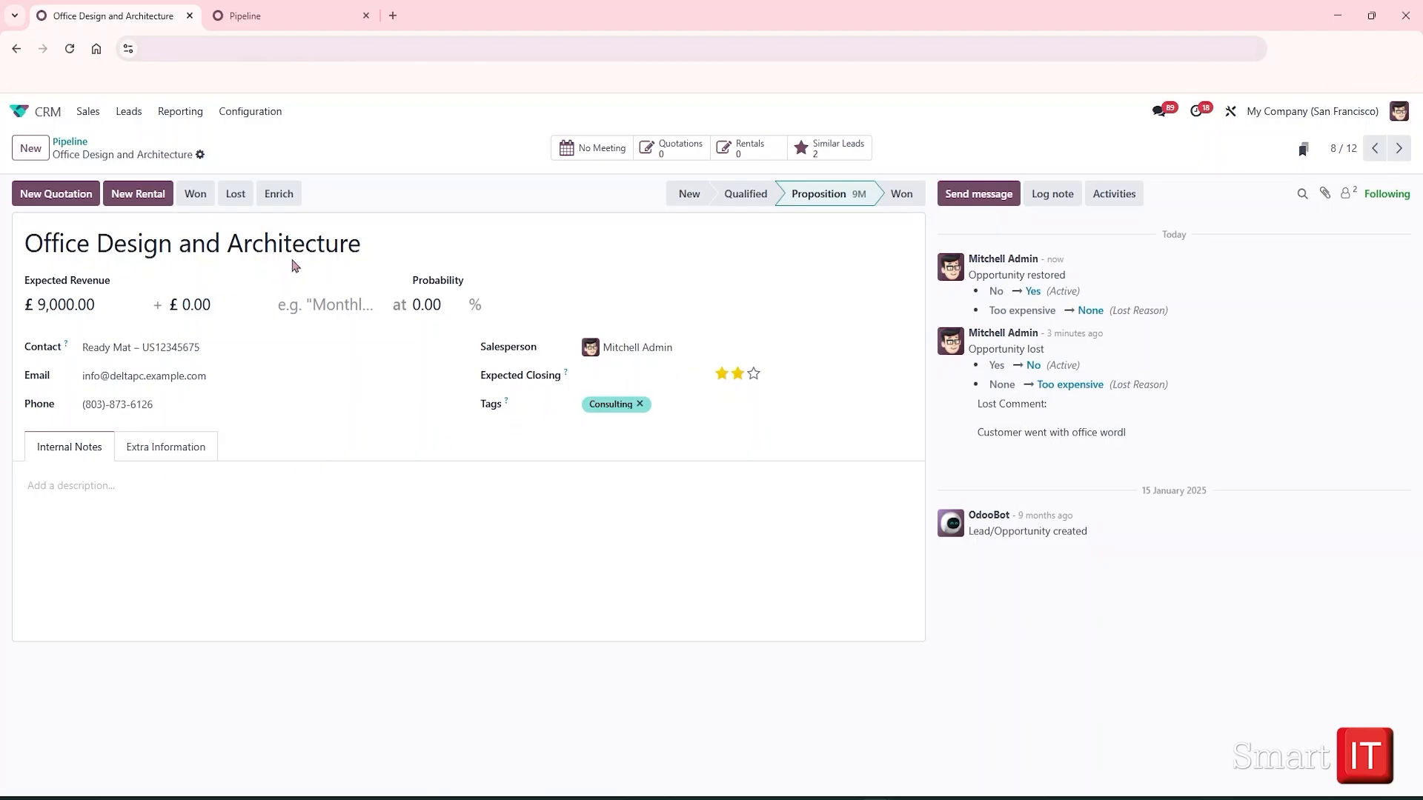
Mark the opportunity as lost with reason "Too expensive" and closing note "'Customer went with Office World instead'", and return to the apps overview
{"action": "left_click", "coordinate": [236, 195]}
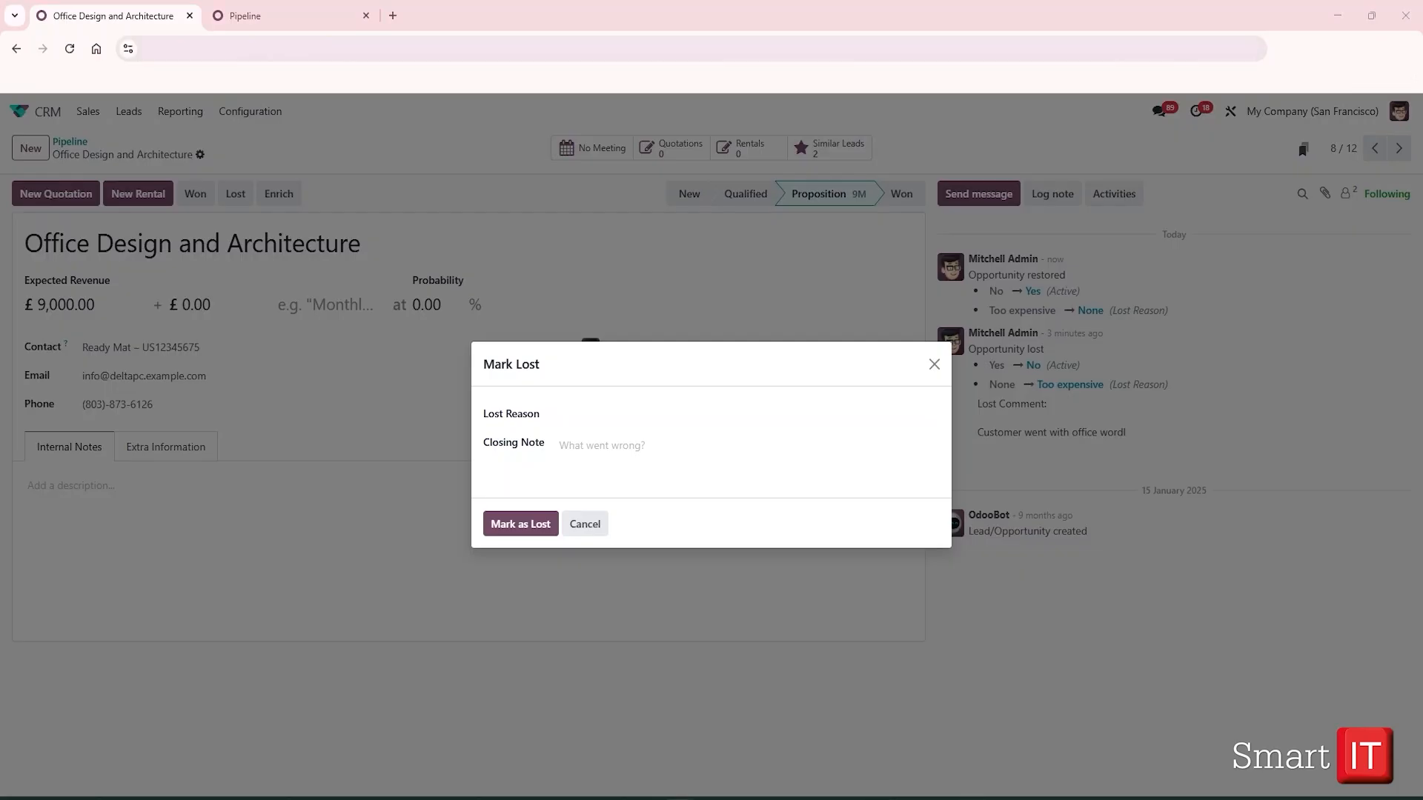
{"action": "left_click", "coordinate": [594, 422]}
{"action": "left_click", "coordinate": [602, 443]}
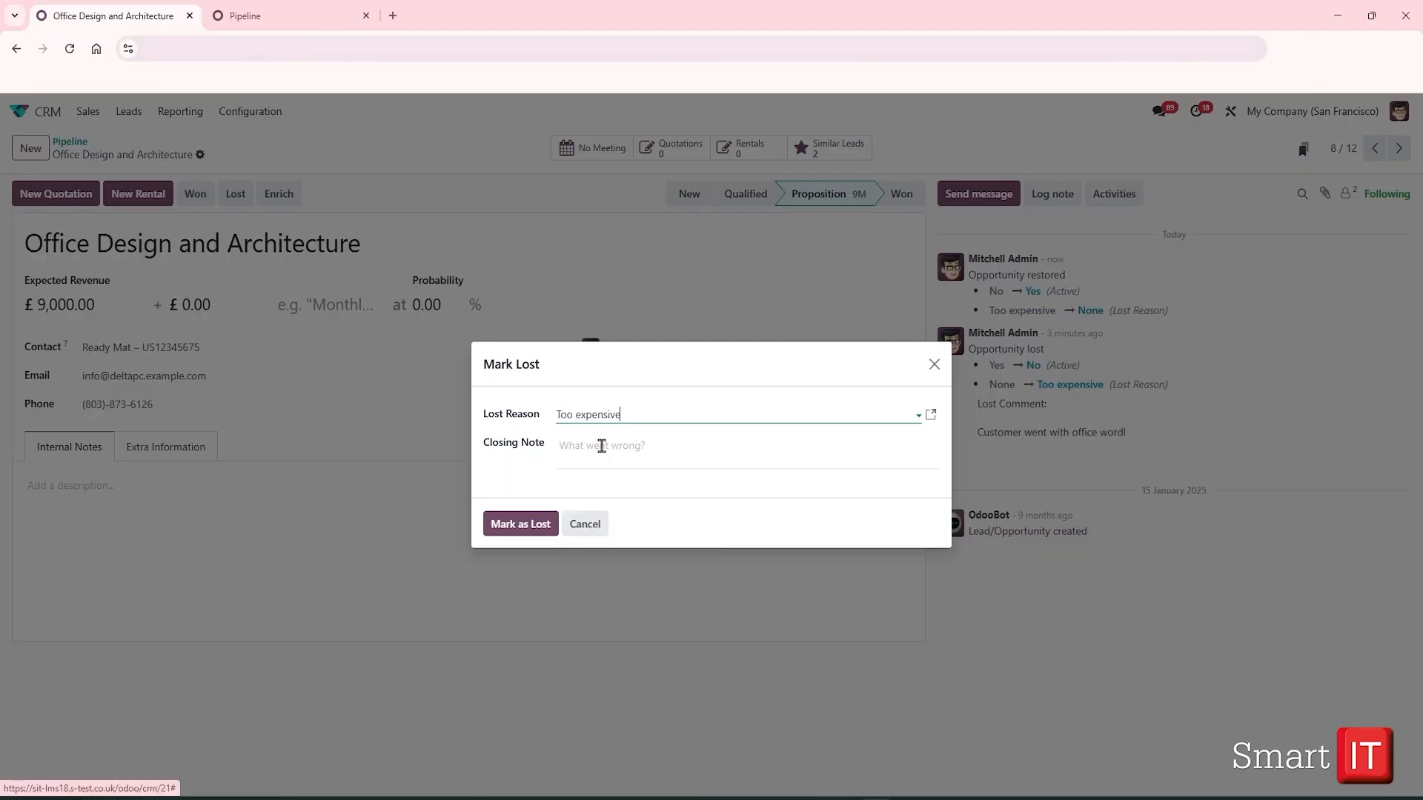
{"action": "left_click", "coordinate": [602, 445]}
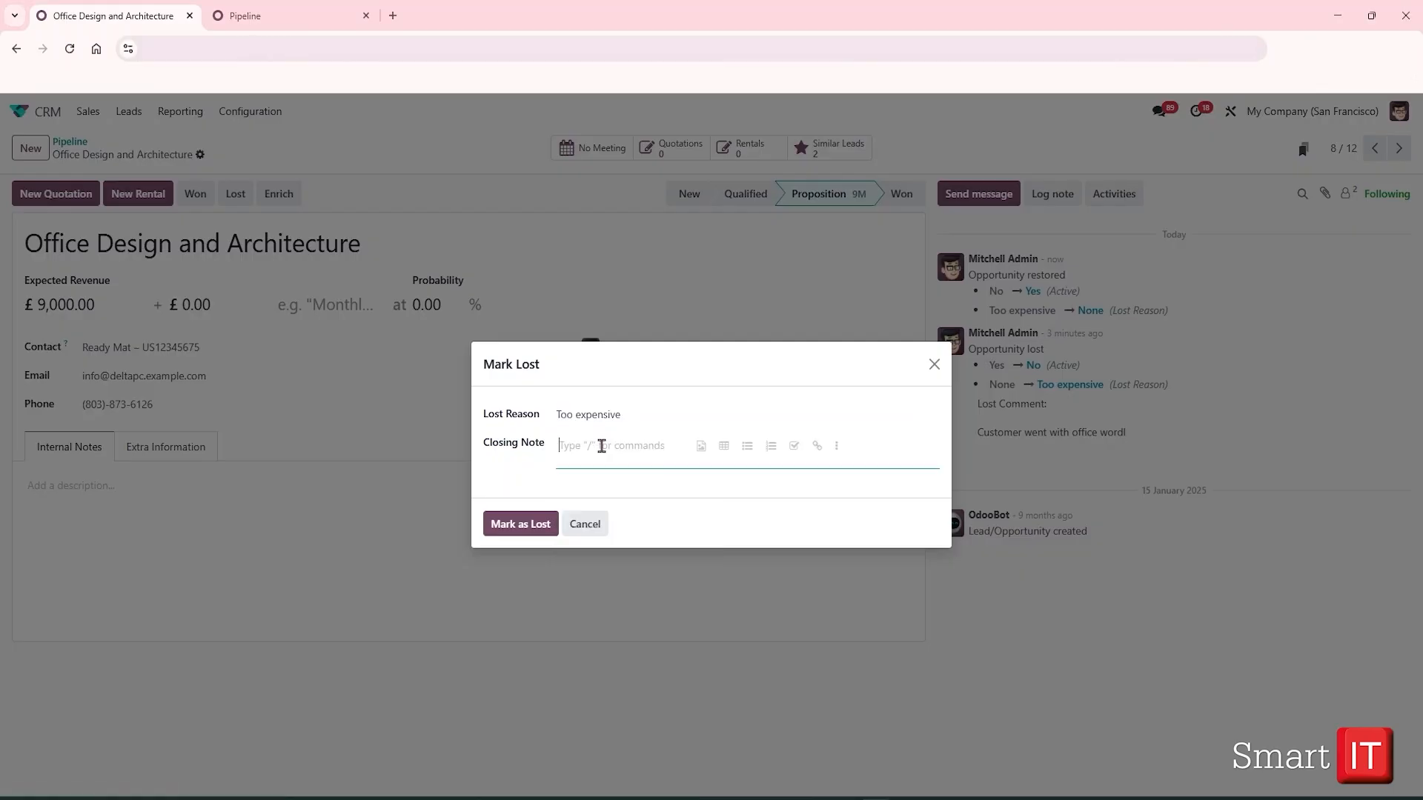
{"action": "type", "text": "'Customer went with Office World instead'"}
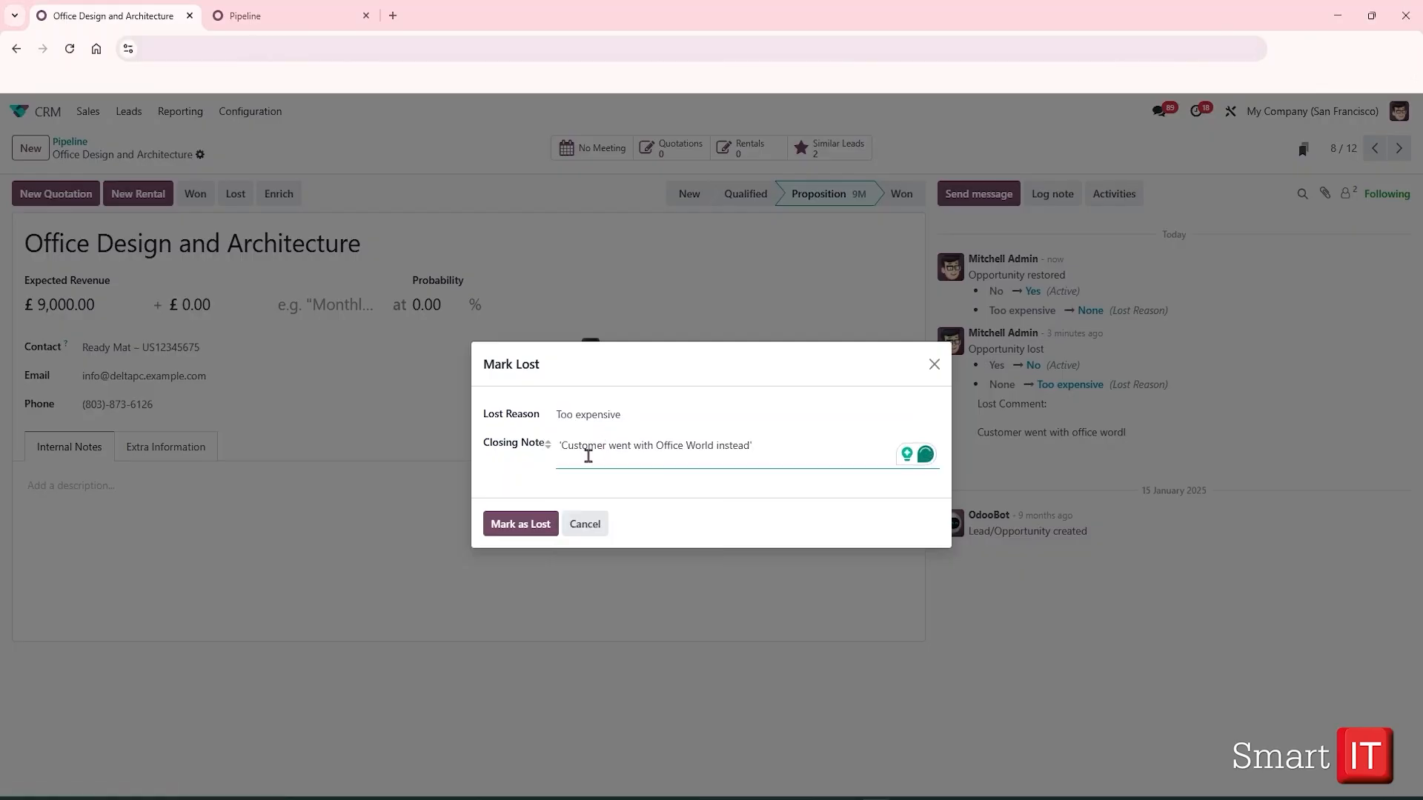
{"action": "left_click", "coordinate": [528, 526]}
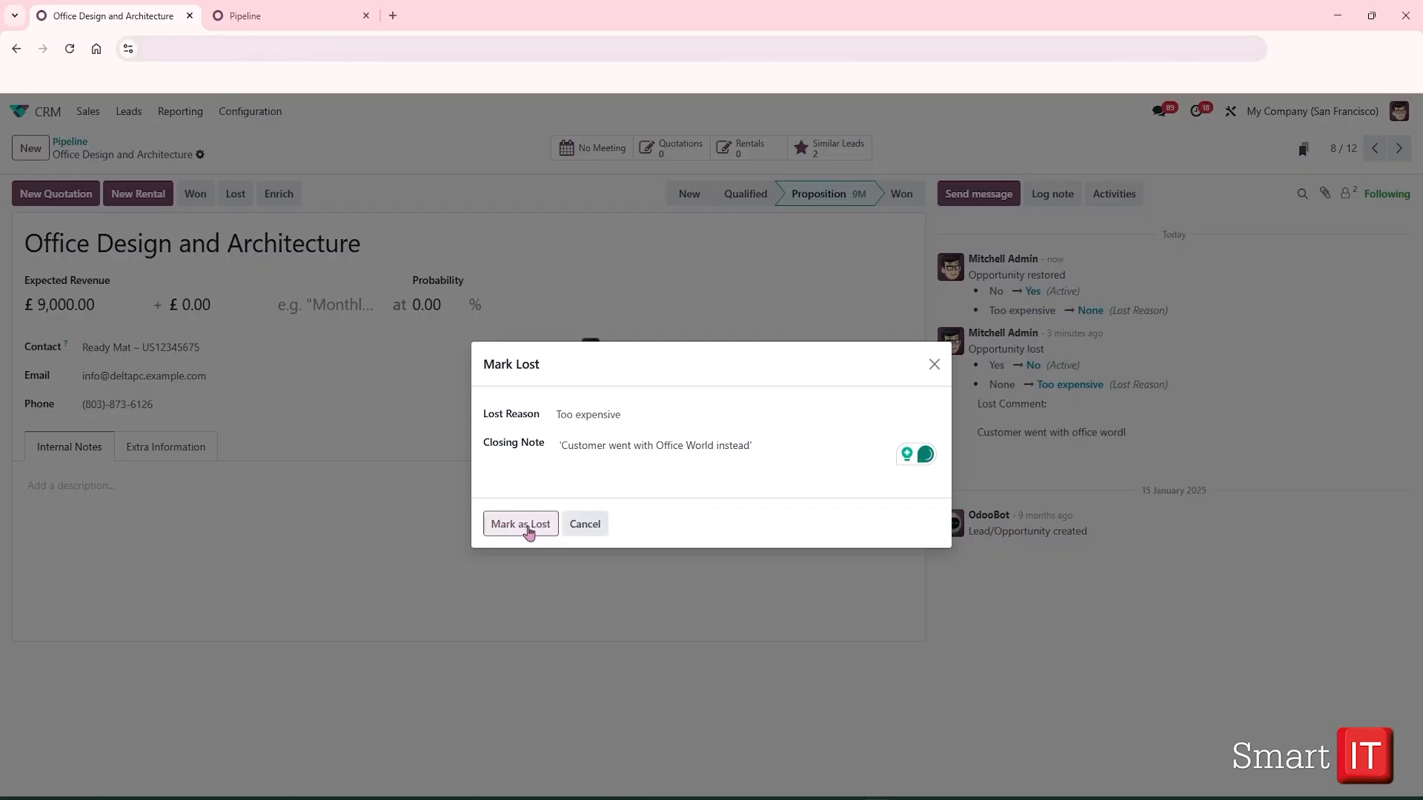
{"action": "left_click", "coordinate": [528, 526]}
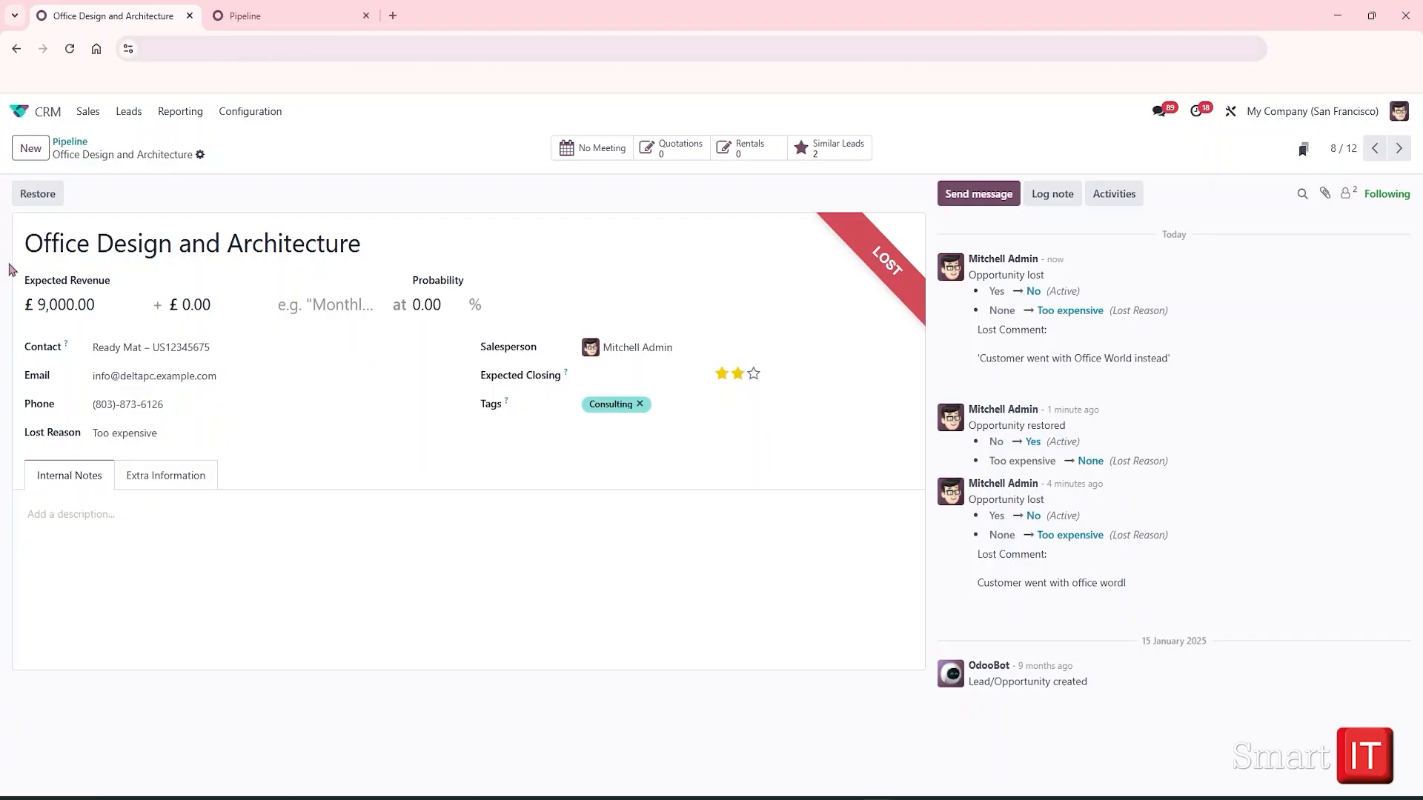
{"action": "left_click", "coordinate": [14, 111]}
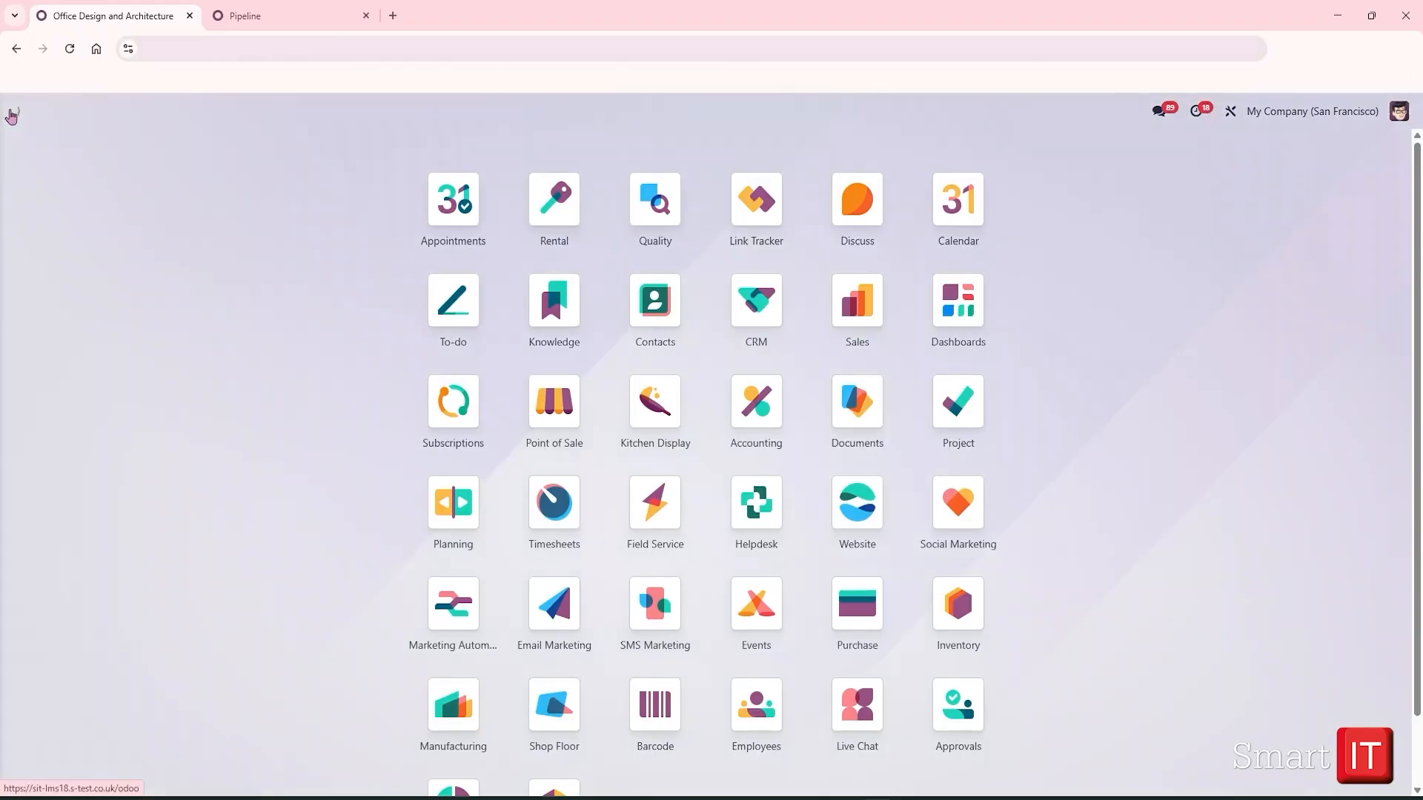